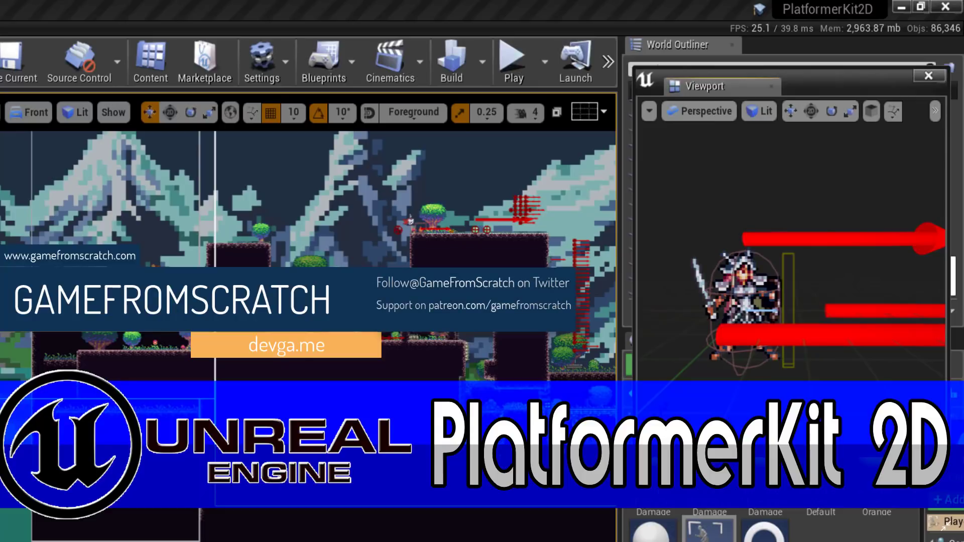
# Switch from the editor to the Platformer Kit 2D marketplace page in Firefox
pyautogui.hotkey('alt', 'Tab')
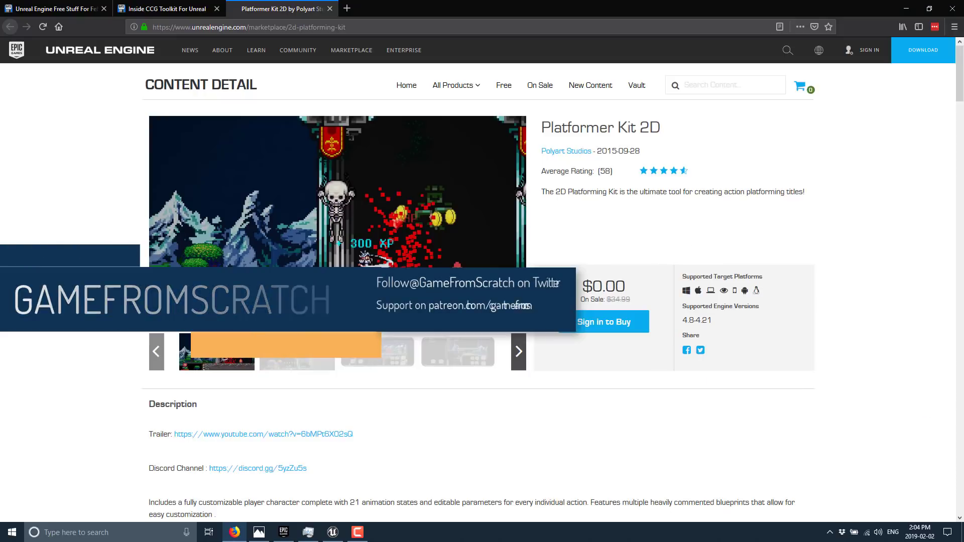
pyautogui.hotkey('ctrl', 'Tab')
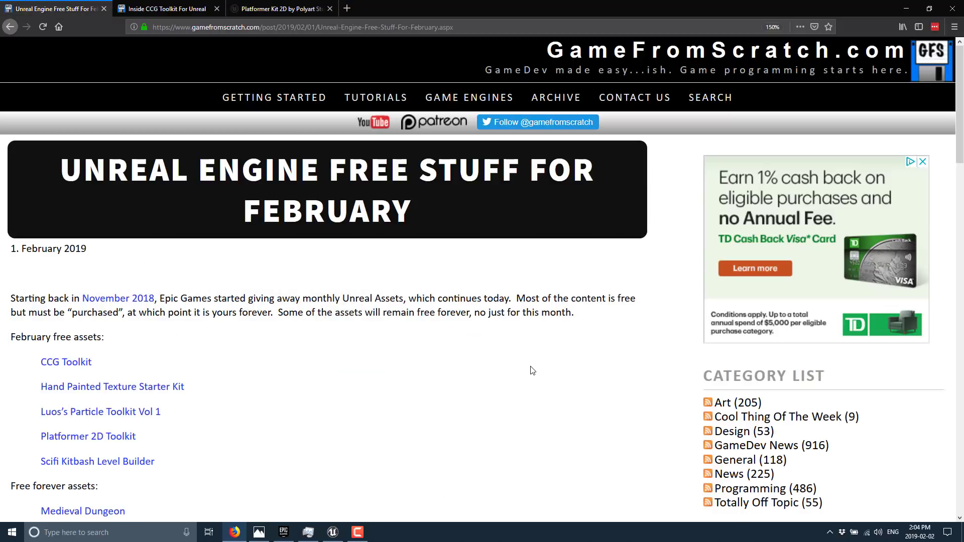
pyautogui.scroll(-3, 532, 370)
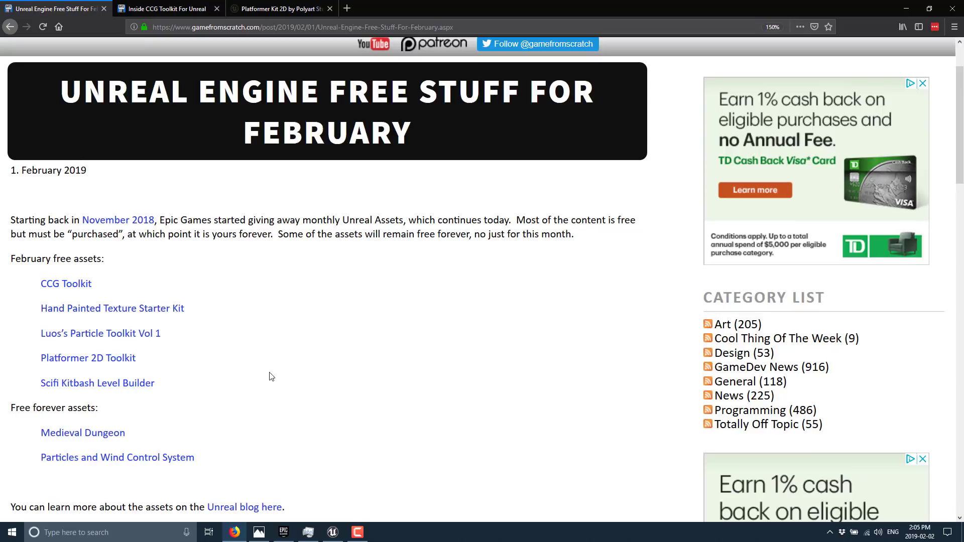
pyautogui.hotkey('ctrl', 'Tab')
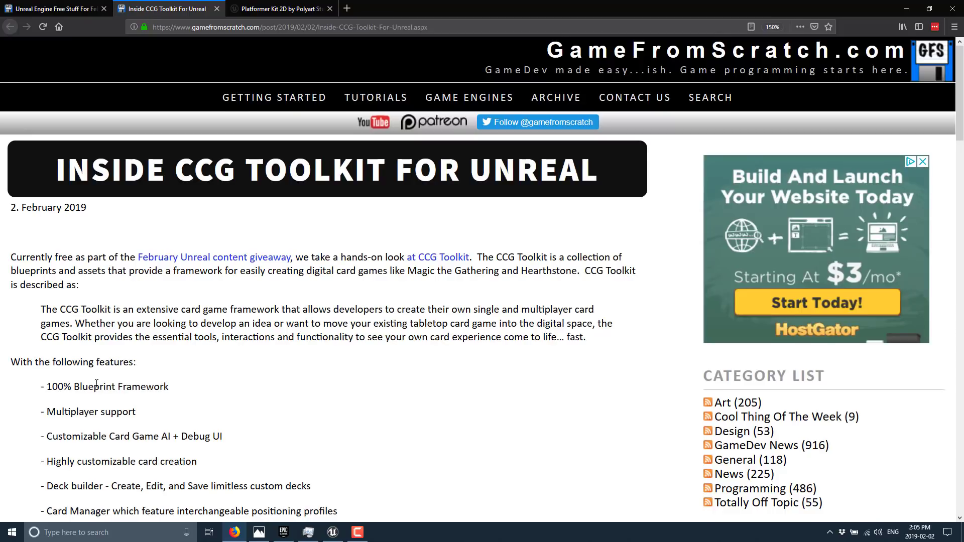
pyautogui.scroll(-15, 96, 385)
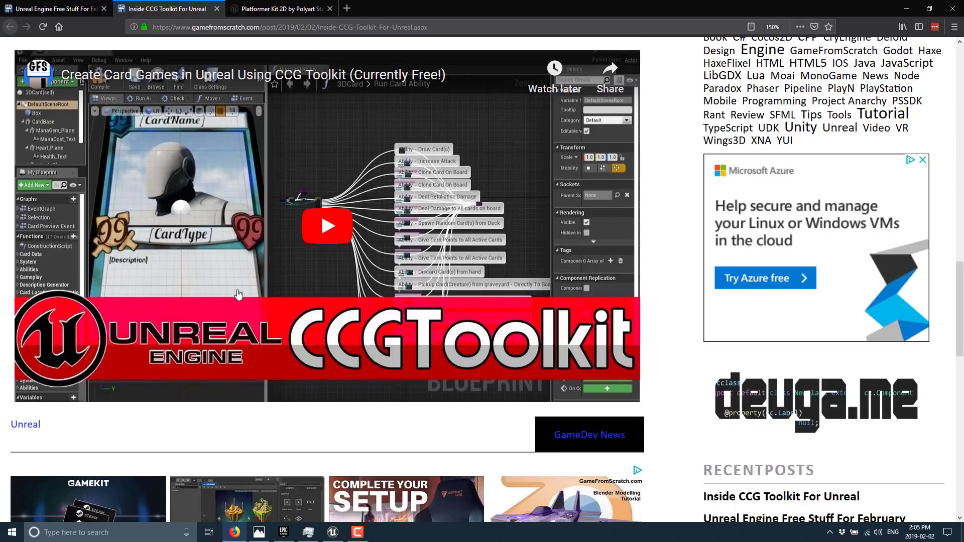
pyautogui.hotkey('ctrl', 'Tab')
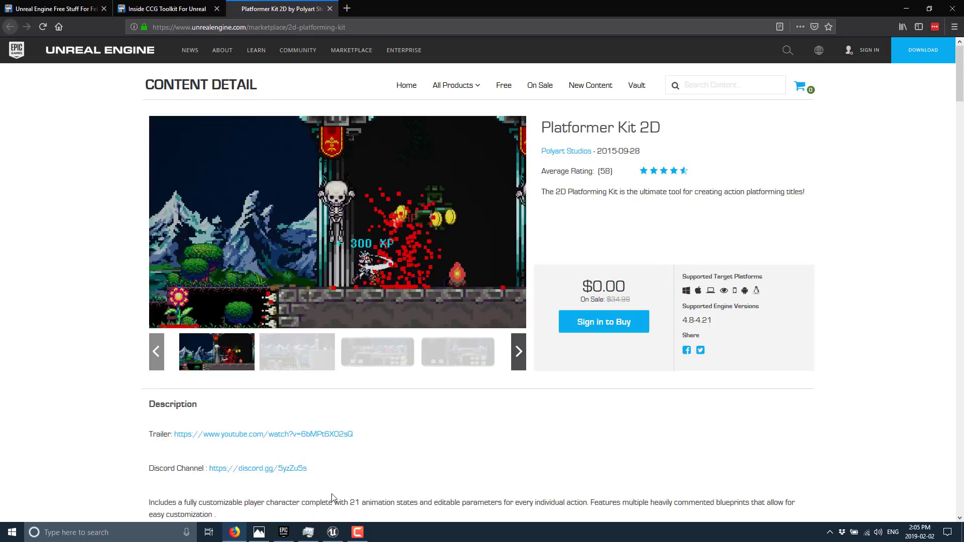
# Search the Epic Games Launcher Marketplace for 'platformer 2d' and scroll through the results
pyautogui.click(285, 532)
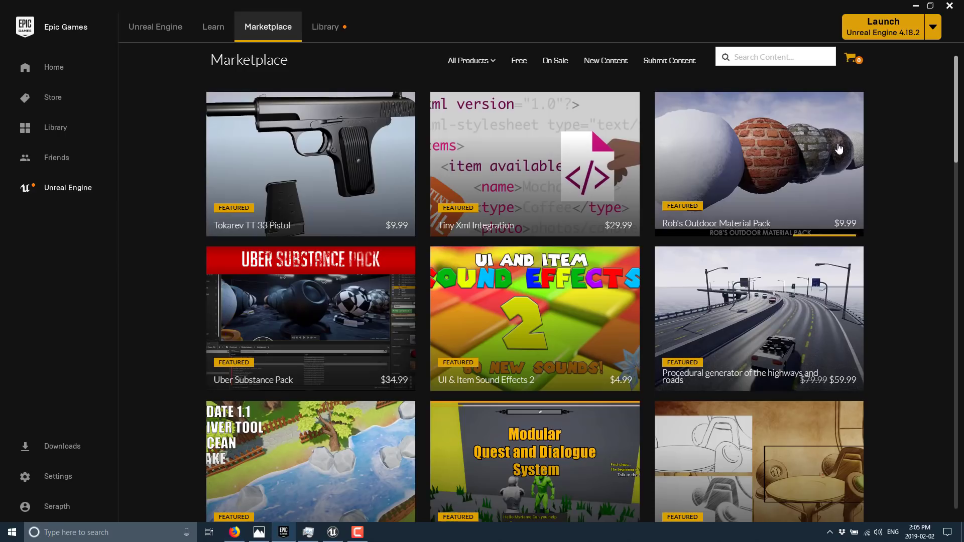
pyautogui.click(767, 56)
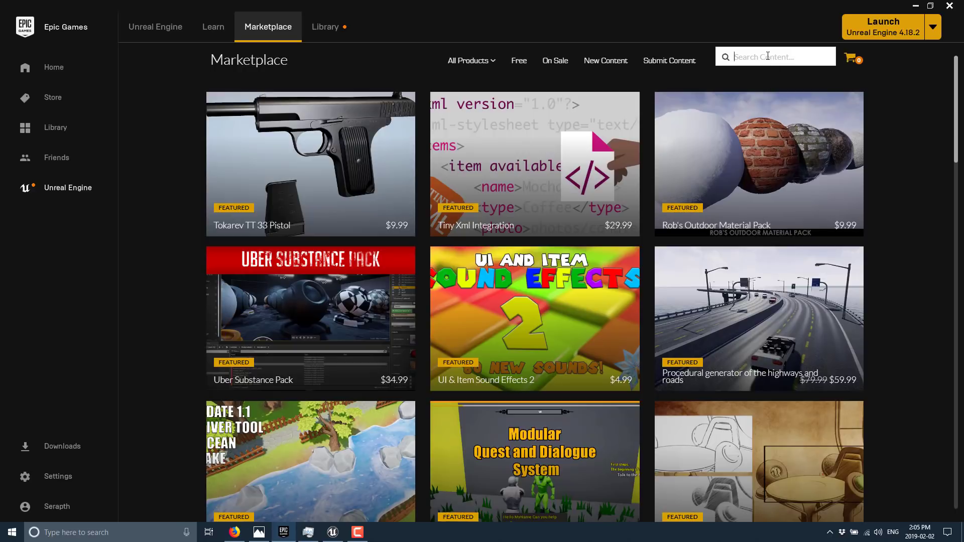
pyautogui.write('platformer 2d')
pyautogui.press('Return')
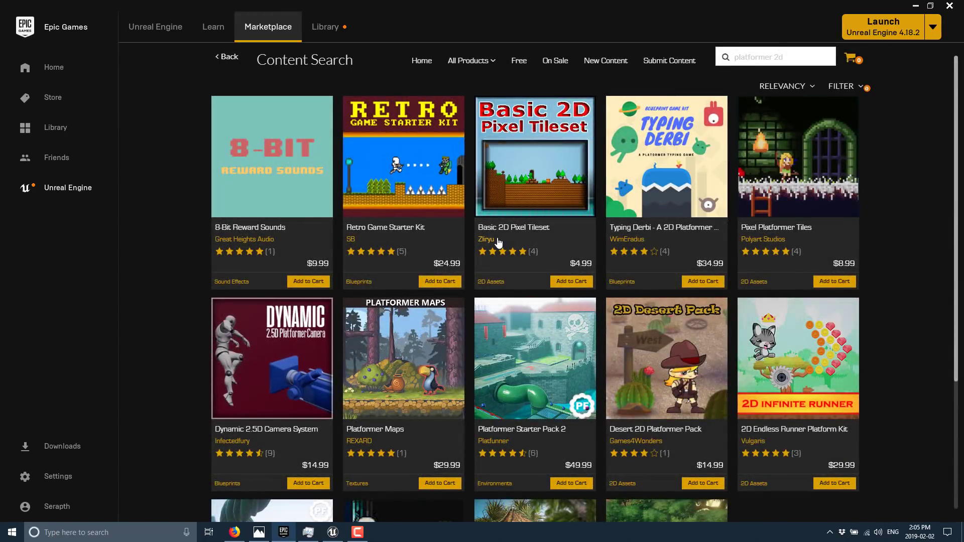
pyautogui.scroll(-3, 497, 238)
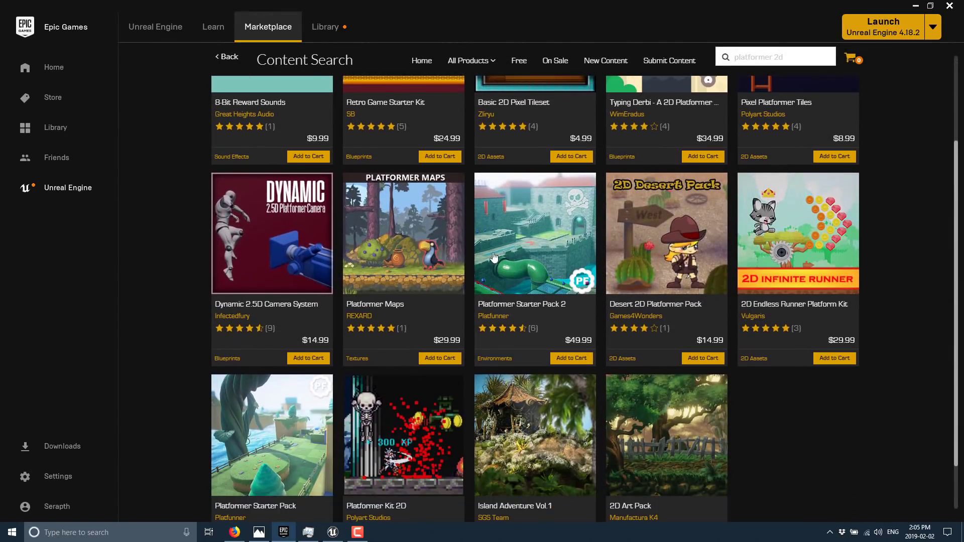
pyautogui.scroll(-1, 401, 440)
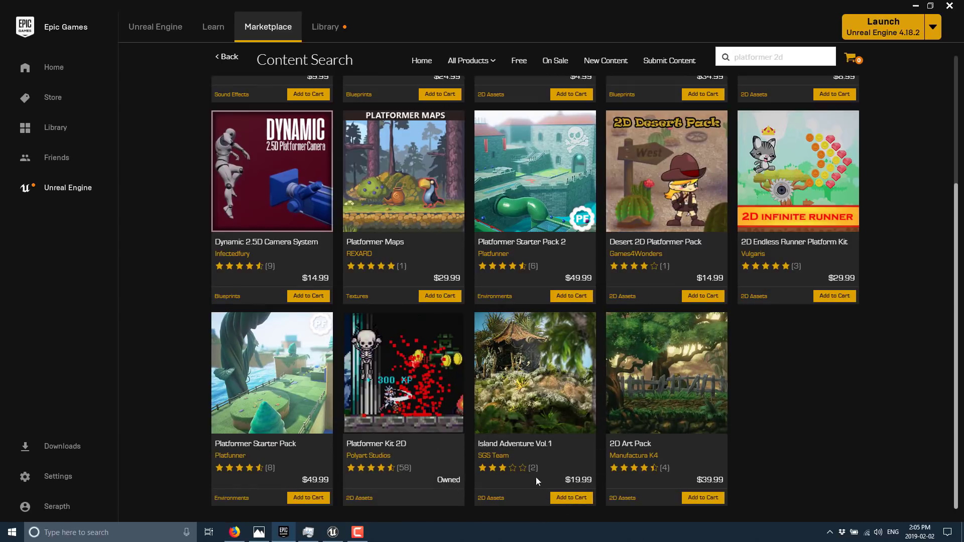
pyautogui.scroll(1, 434, 174)
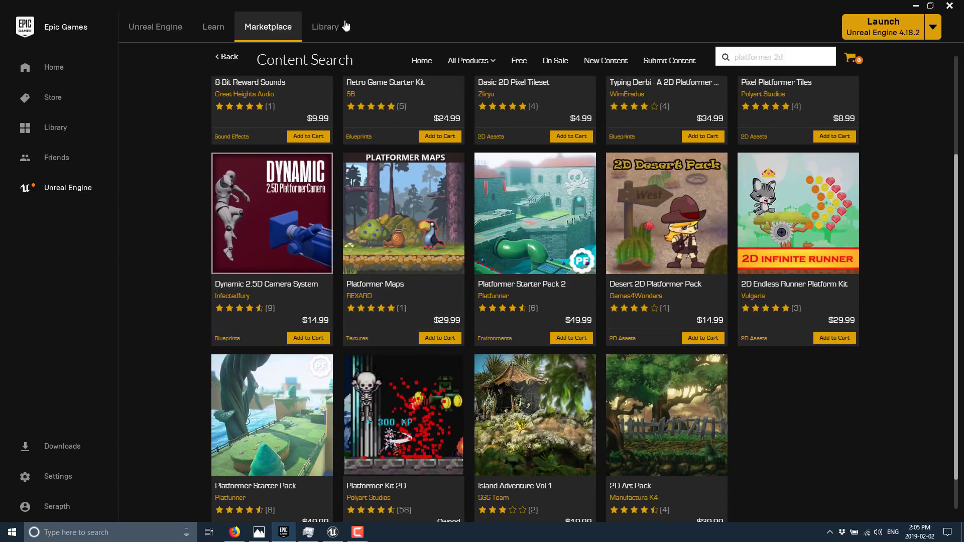
# Open the Library and scroll the Vault, ending on the PlatformerKit2D project under My Projects
pyautogui.click(331, 22)
pyautogui.scroll(-2, 293, 250)
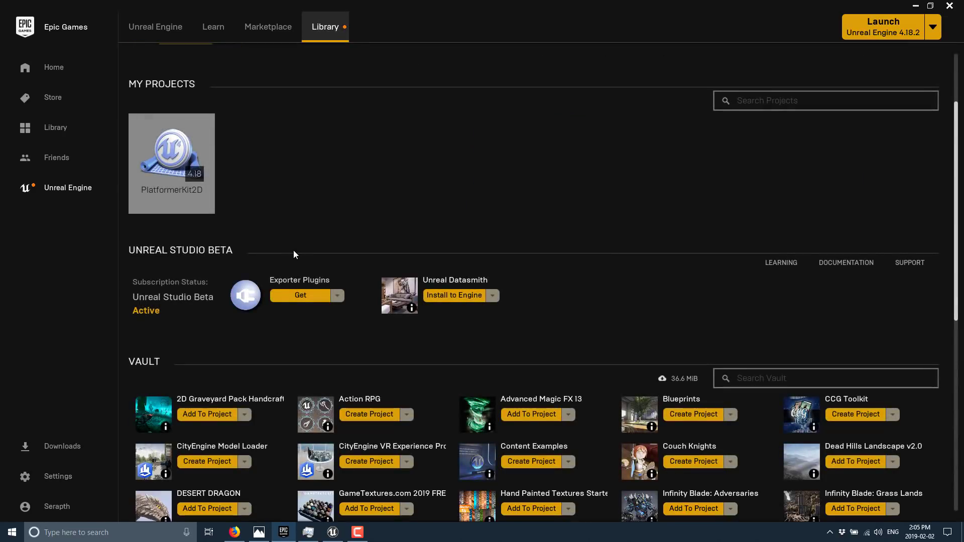
pyautogui.scroll(-3, 293, 250)
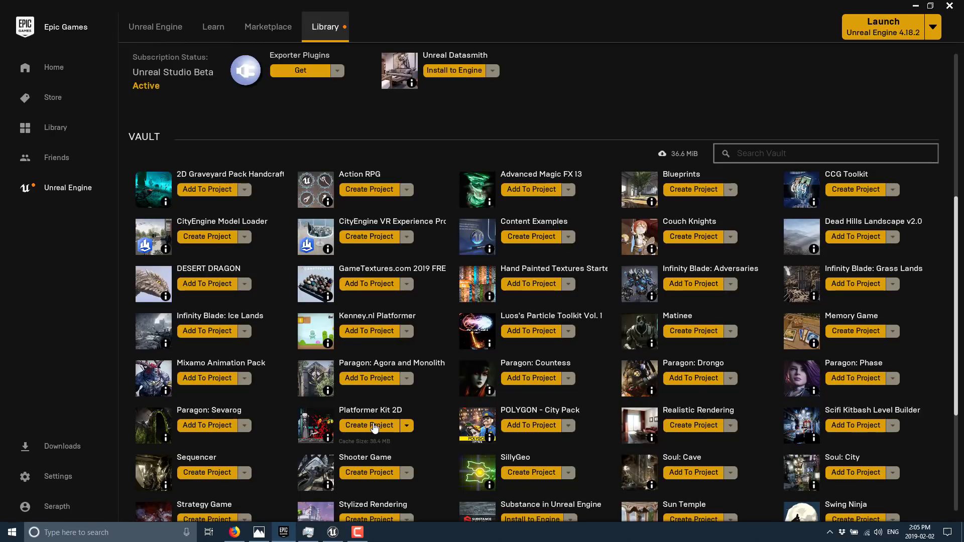
pyautogui.scroll(5, 549, 433)
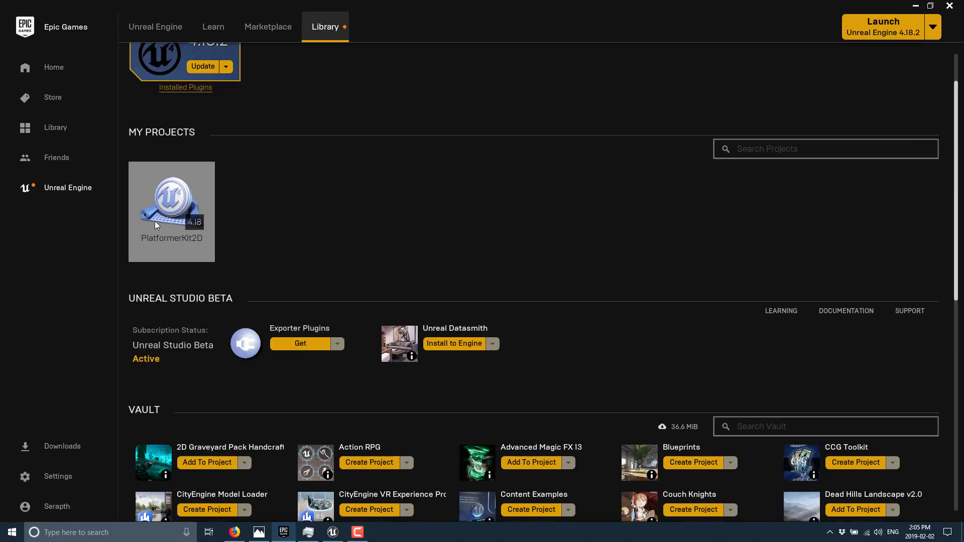
pyautogui.moveTo(177, 211)
# Return to the PlatformerKit2D editor and set the viewport to Front view in Lit mode
pyautogui.hotkey('alt', 'Tab')
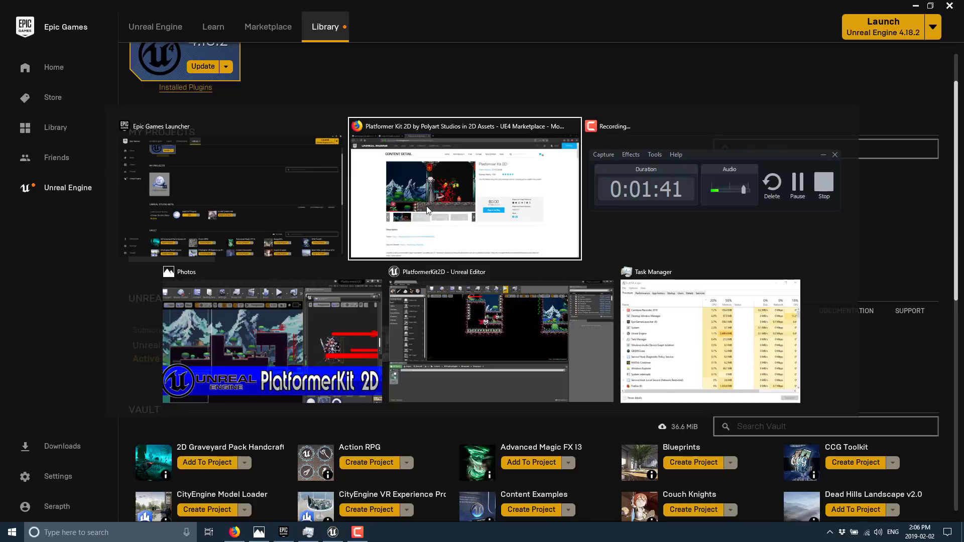
pyautogui.press('Tab')
pyautogui.press('Tab')
pyautogui.press('Tab')
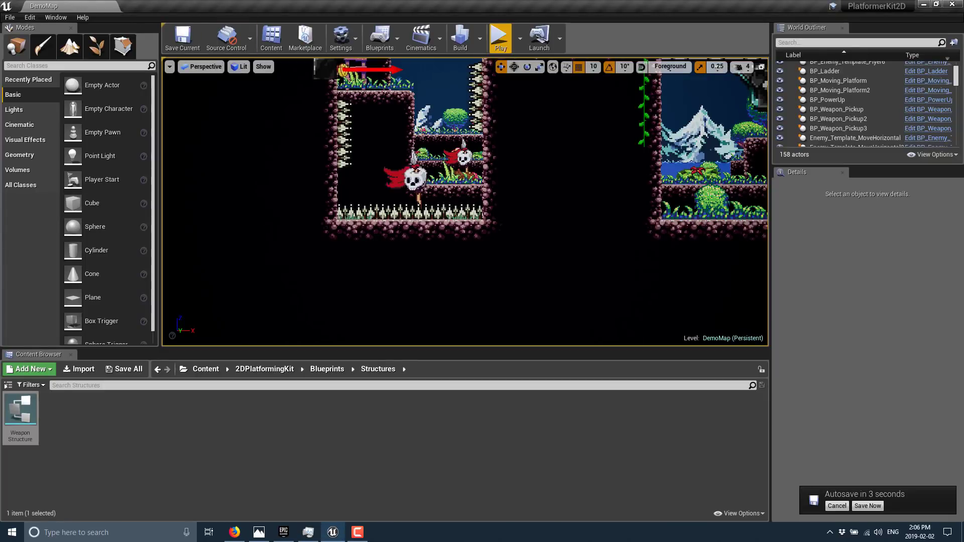
pyautogui.moveTo(465, 201); pyautogui.dragTo(322, 337, button='middle')
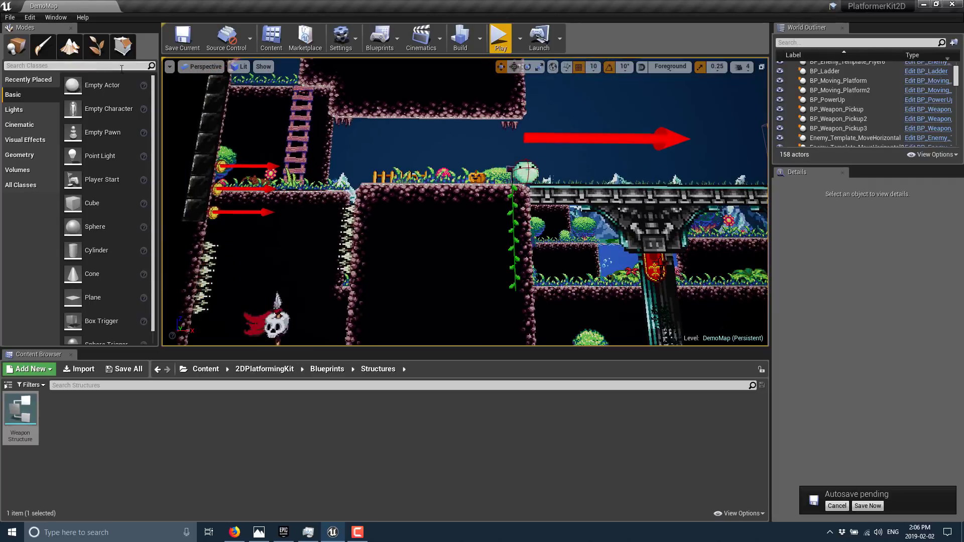
pyautogui.click(201, 67)
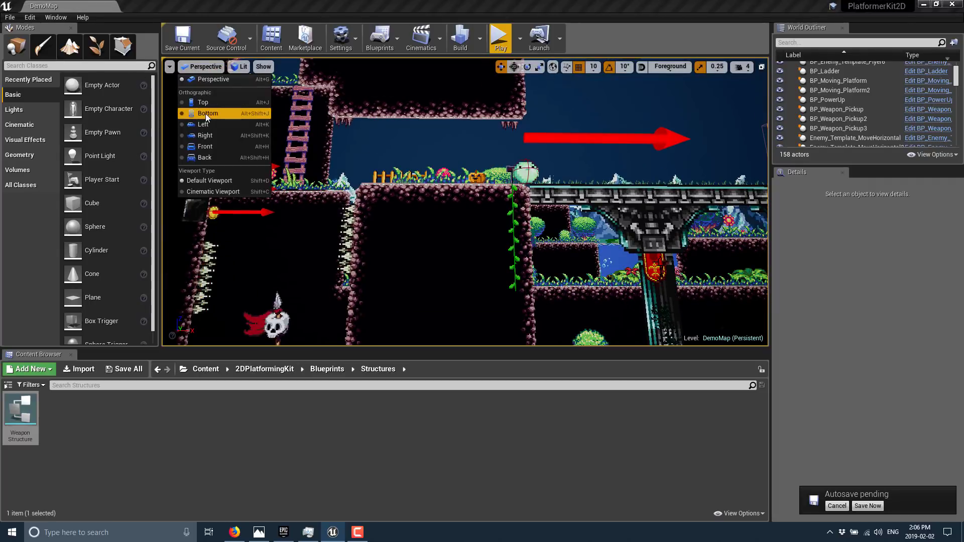
pyautogui.click(205, 147)
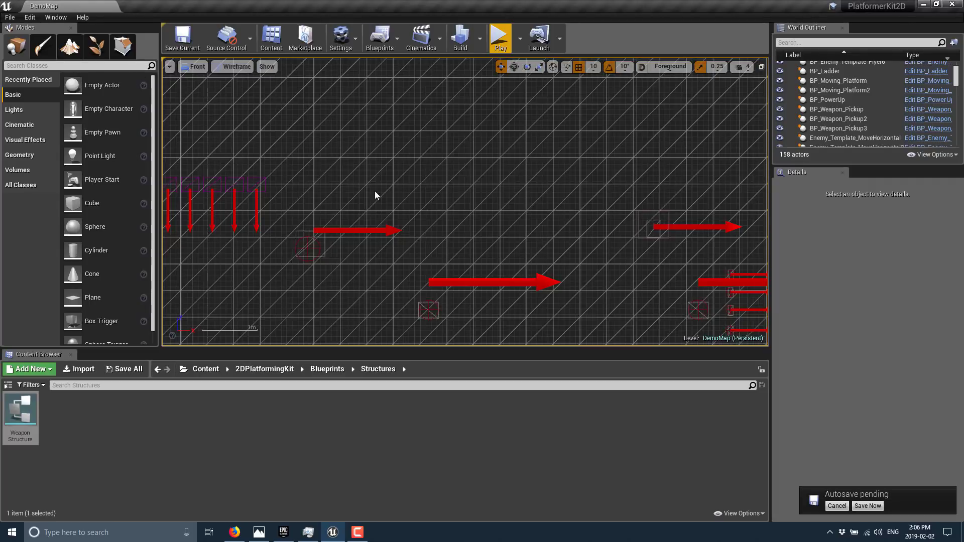
pyautogui.click(236, 68)
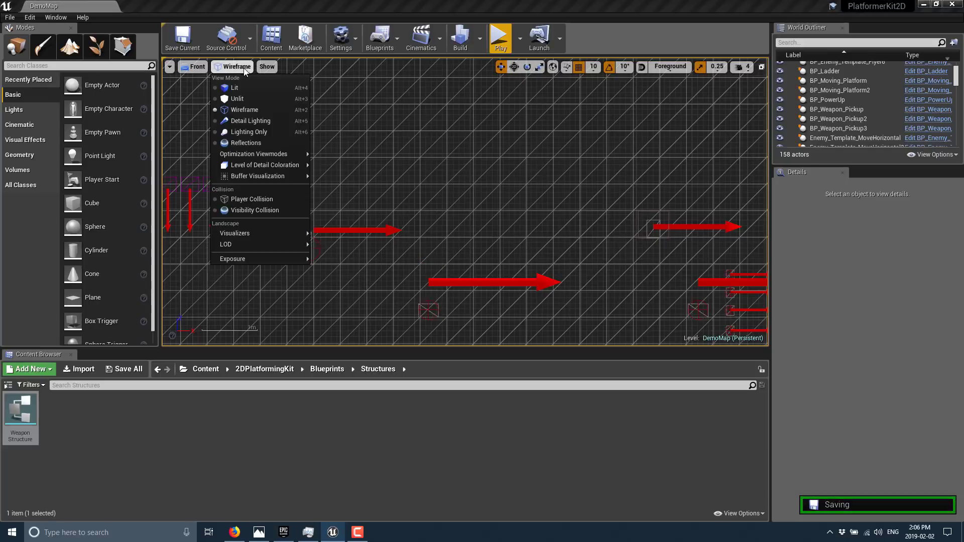
pyautogui.click(240, 84)
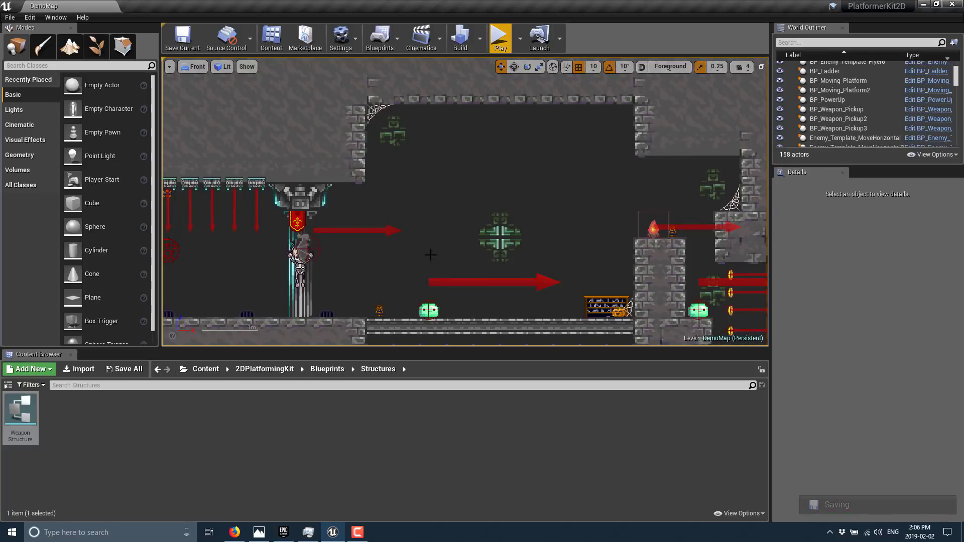
# Zoom and pan the Front view to survey the whole DemoMap layout
pyautogui.scroll(-2, 474, 252)
pyautogui.scroll(-4, 473, 253)
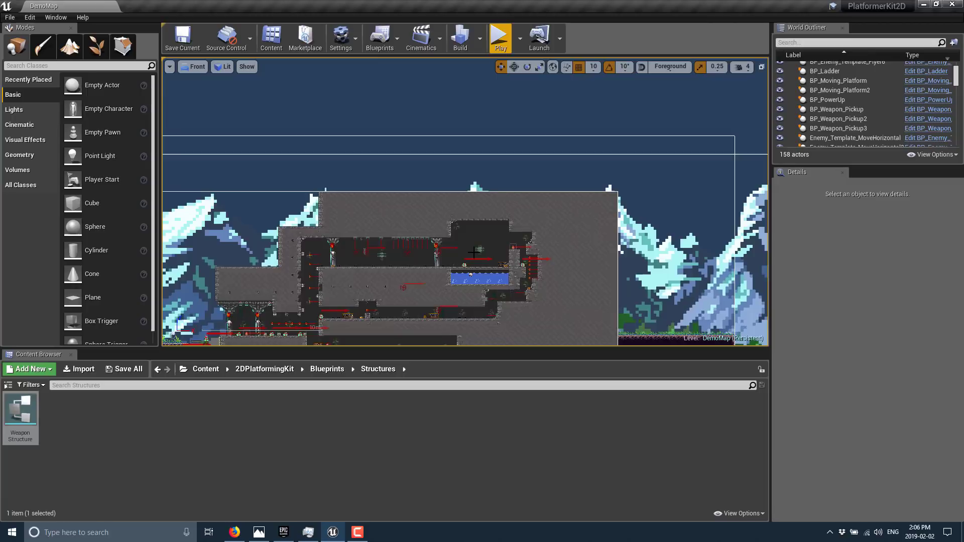
pyautogui.moveTo(332, 265); pyautogui.dragTo(404, 223, button='right')
pyautogui.scroll(3, 409, 232)
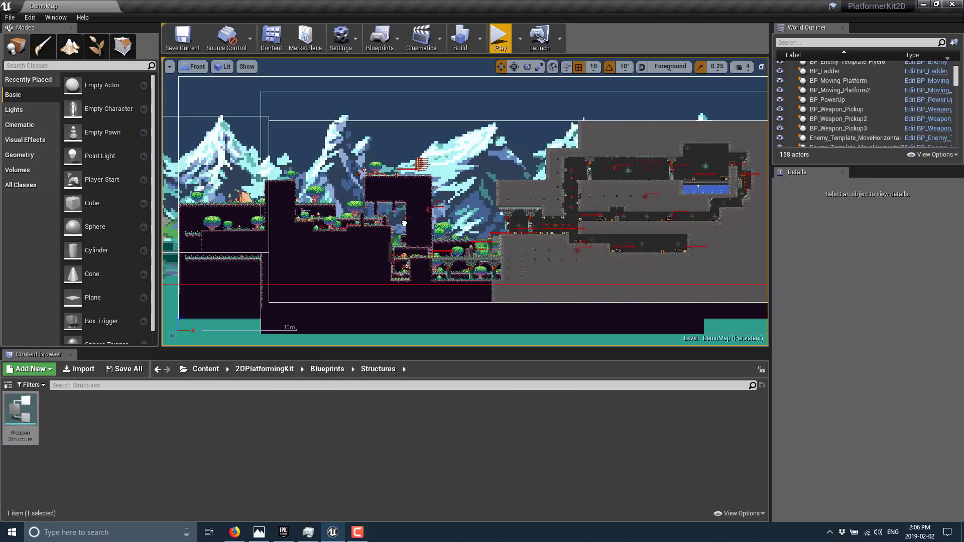
pyautogui.scroll(2, 405, 221)
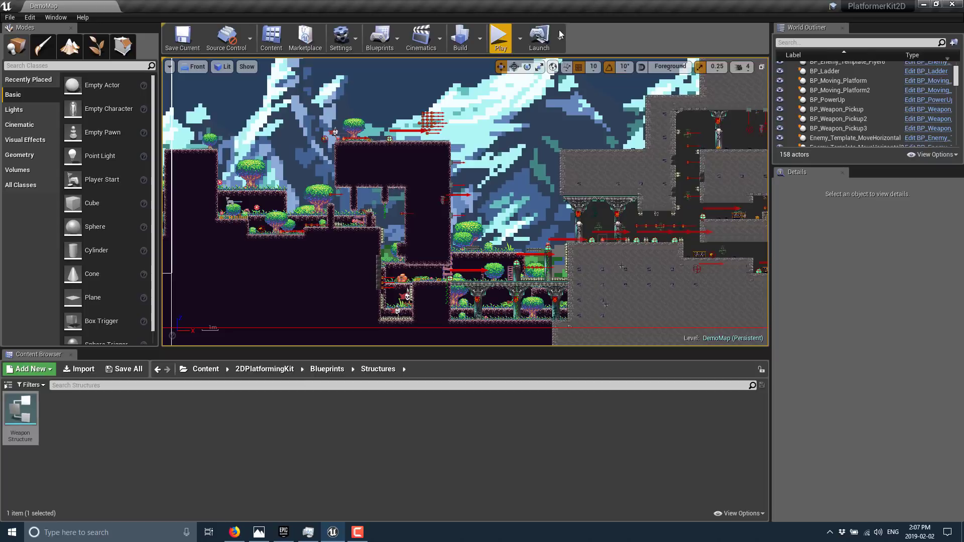
# Start a play test and walk the character to the bonfire to save progress
pyautogui.click(504, 49)
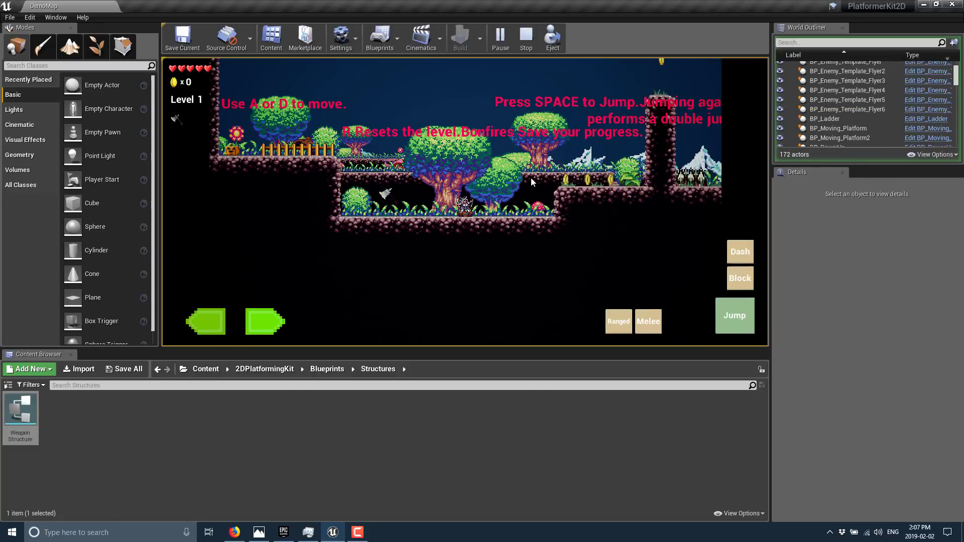
pyautogui.press('a')
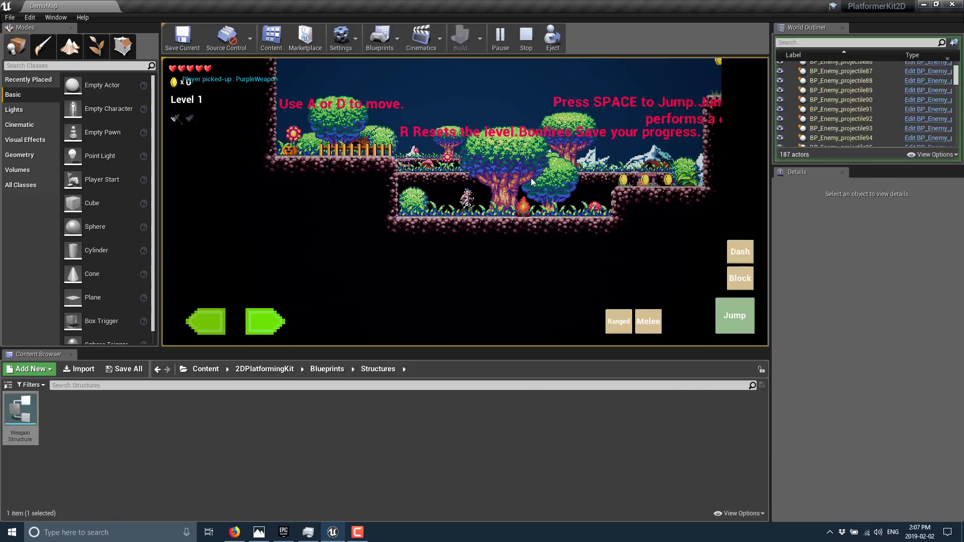
pyautogui.press('d')
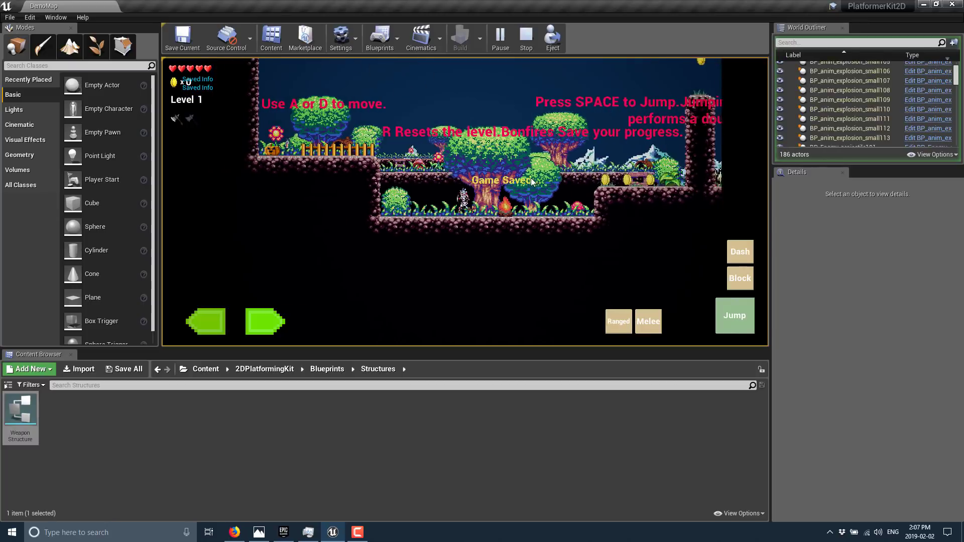
pyautogui.press('a')
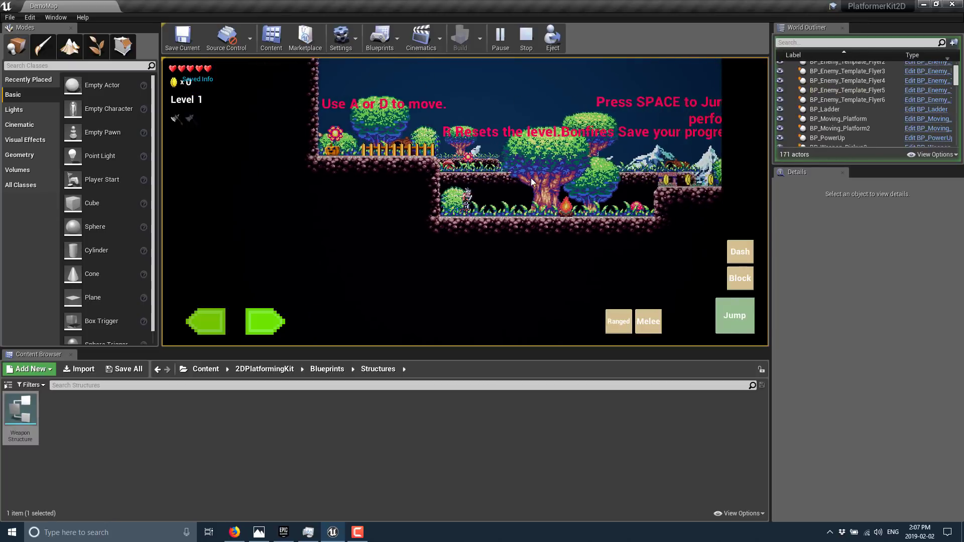
pyautogui.press('d')
pyautogui.press('a')
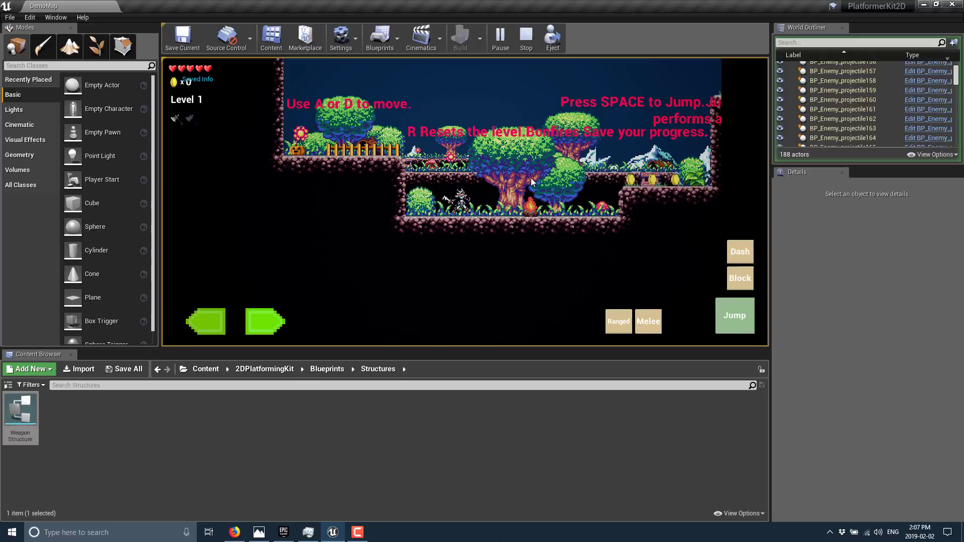
pyautogui.press('d')
# Run right collecting 20 gold, then end the play test and pan toward the grey cave
pyautogui.press('d')
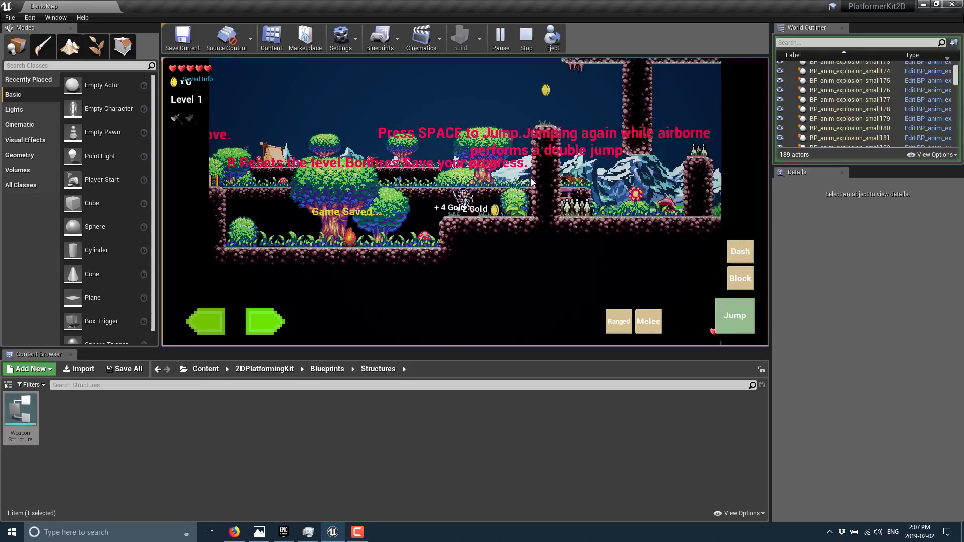
pyautogui.press('d')
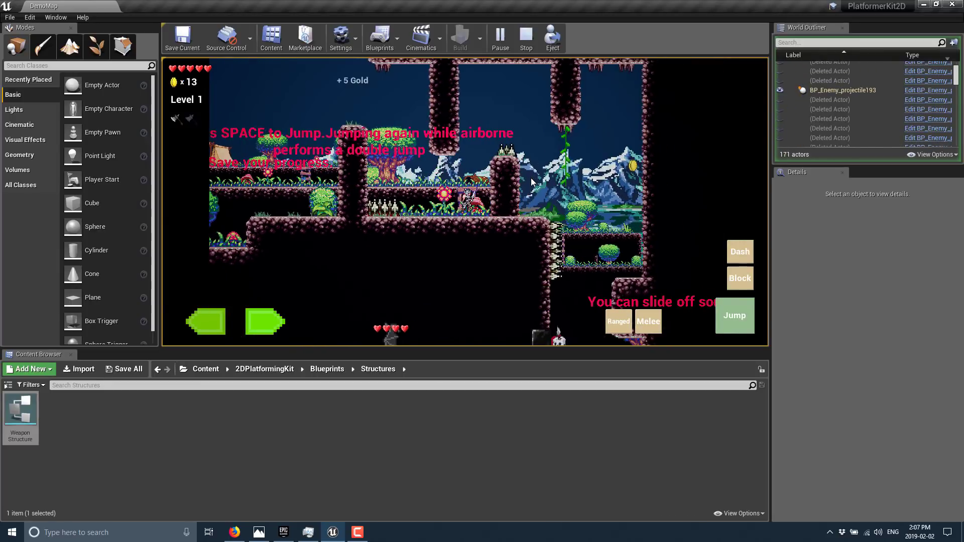
pyautogui.press('d')
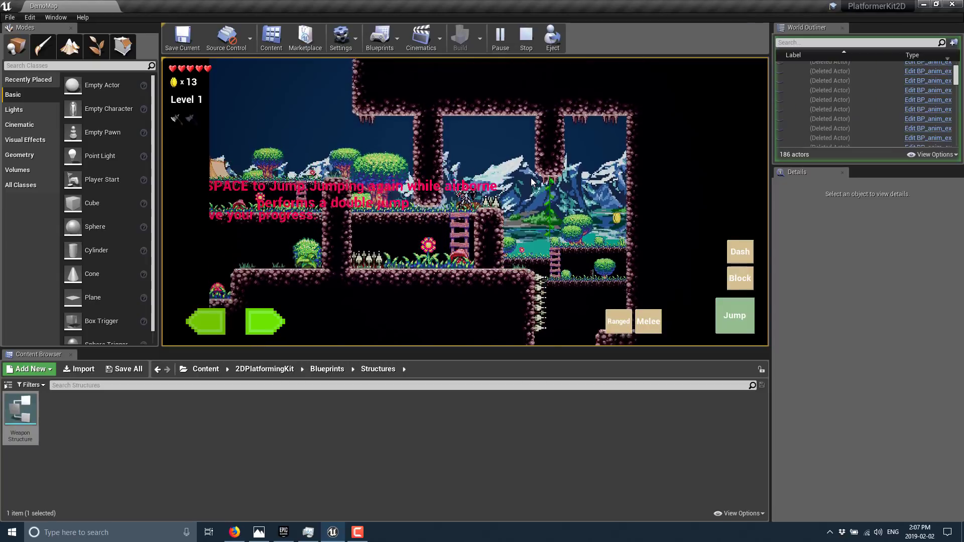
pyautogui.press('d')
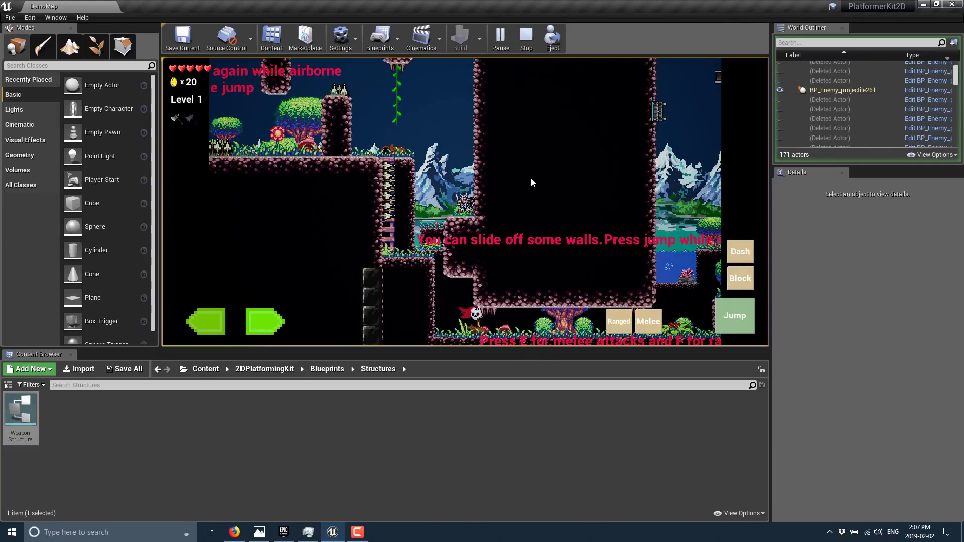
pyautogui.press('a')
pyautogui.press('a')
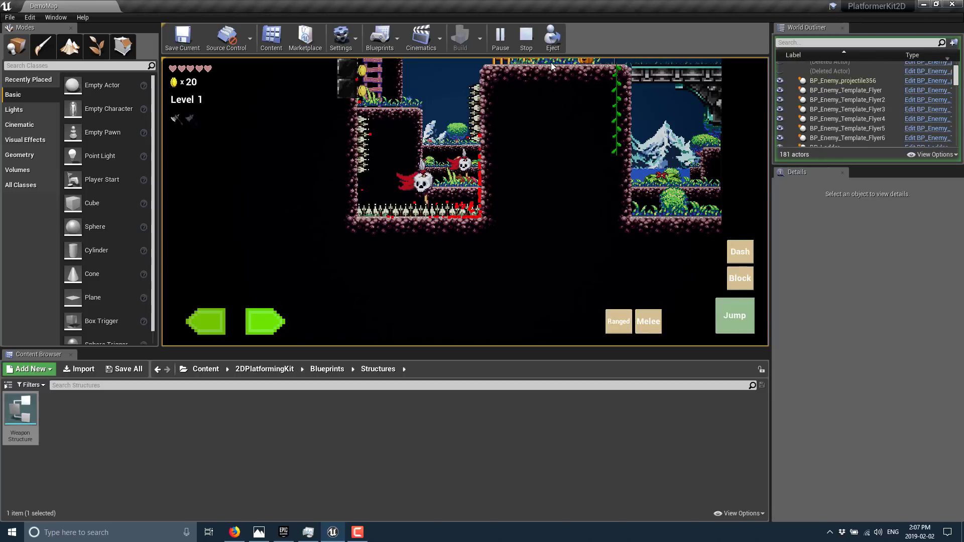
pyautogui.press('Escape')
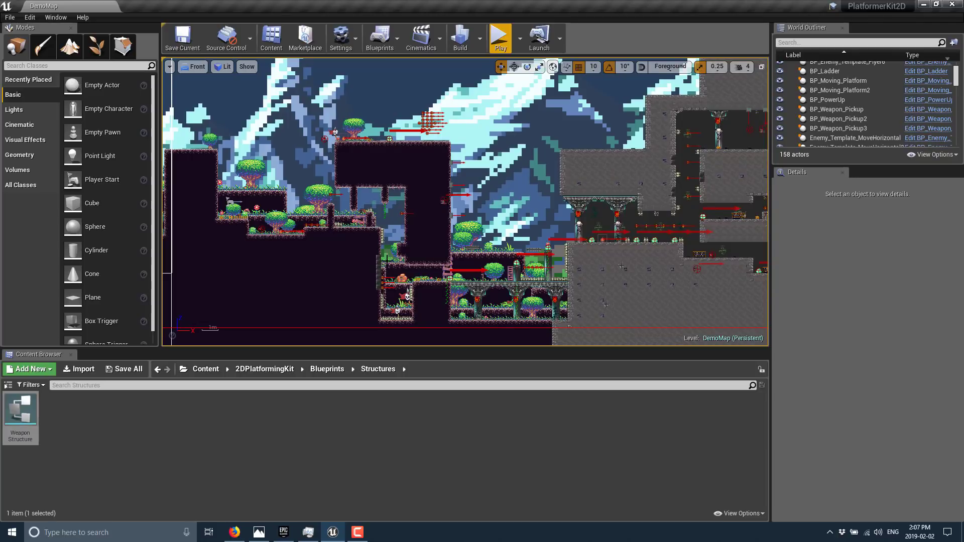
pyautogui.moveTo(623, 266); pyautogui.dragTo(281, 269, button='right')
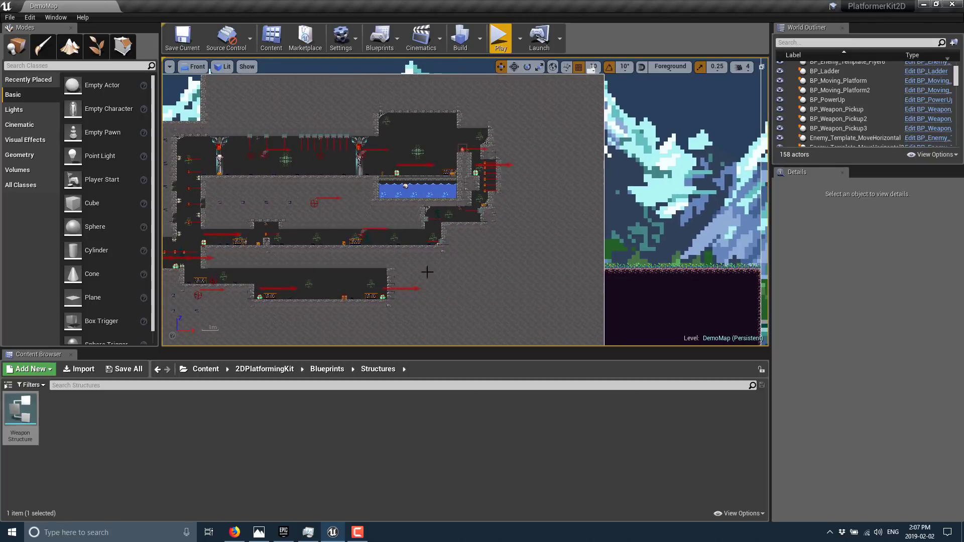
pyautogui.moveTo(348, 234); pyautogui.dragTo(611, 179, button='right')
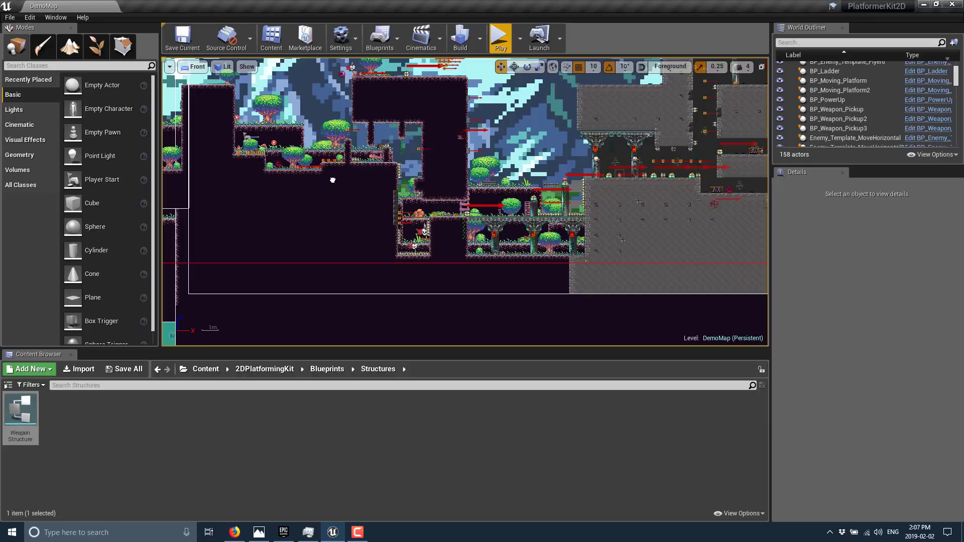
pyautogui.moveTo(333, 179); pyautogui.dragTo(343, 245, button='right')
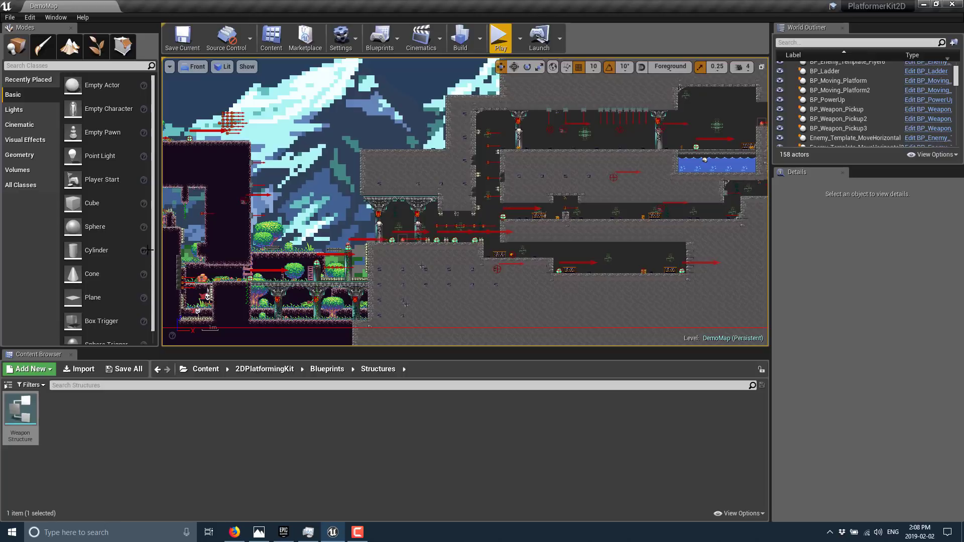
pyautogui.doubleClick(20, 417)
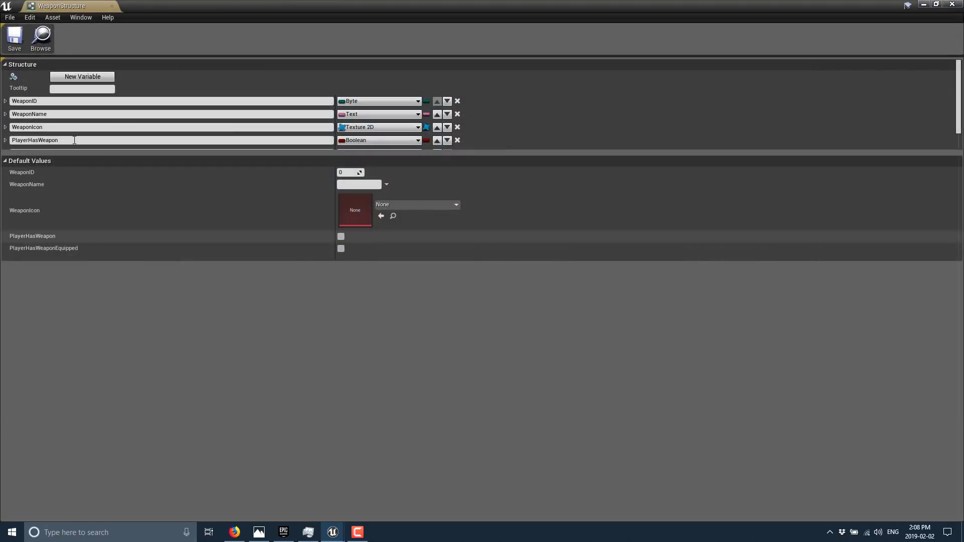
pyautogui.scroll(-1, 104, 122)
pyautogui.scroll(1, 104, 122)
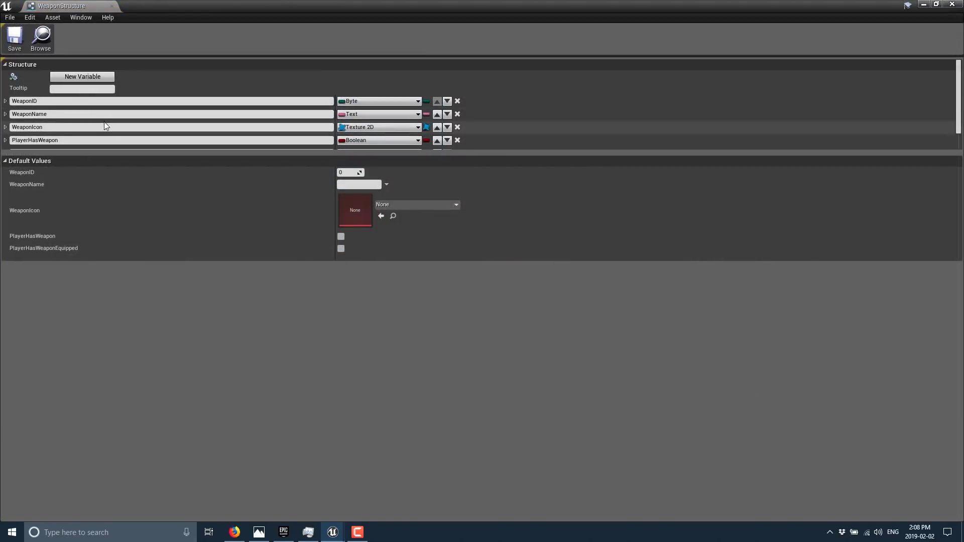
# Close the Weapon Structure editor and look inside the Levels folder
pyautogui.click(953, 4)
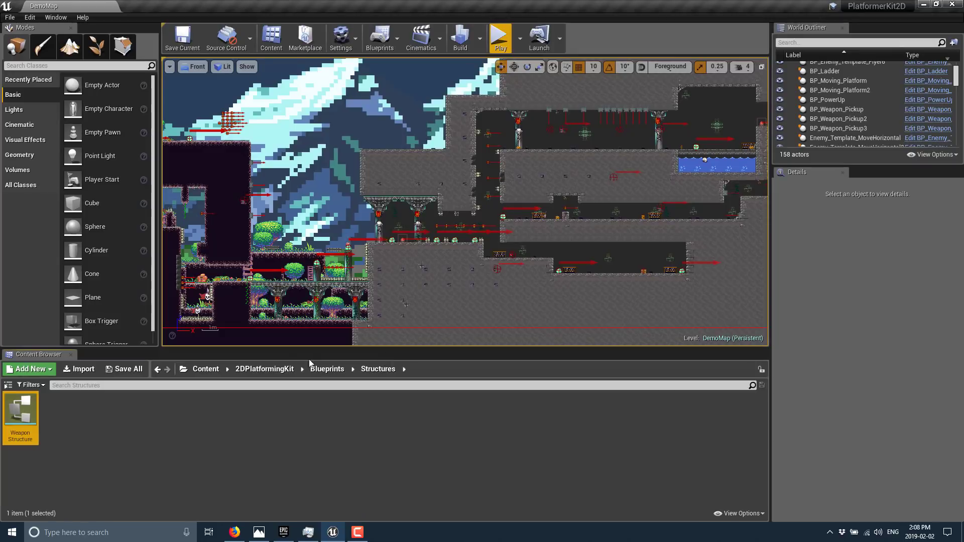
pyautogui.click(246, 370)
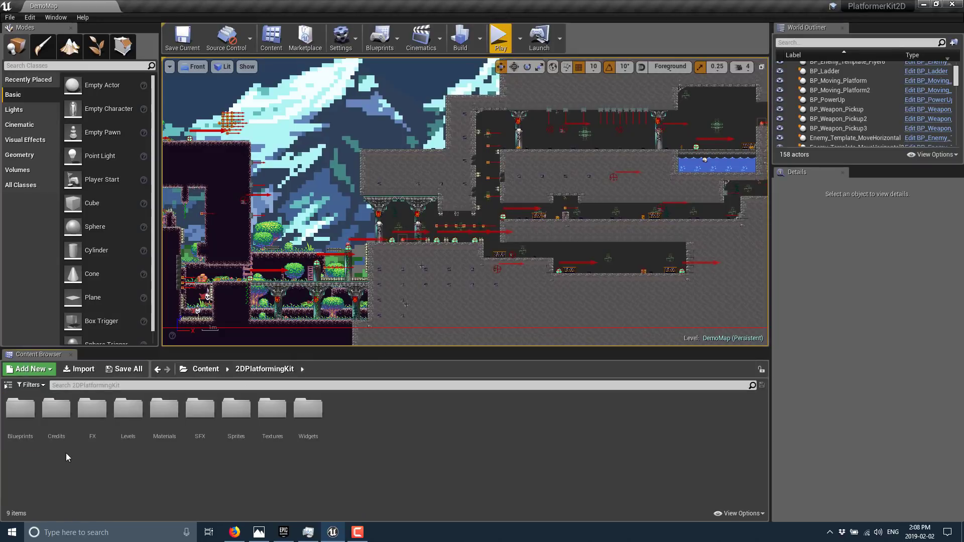
pyautogui.doubleClick(127, 411)
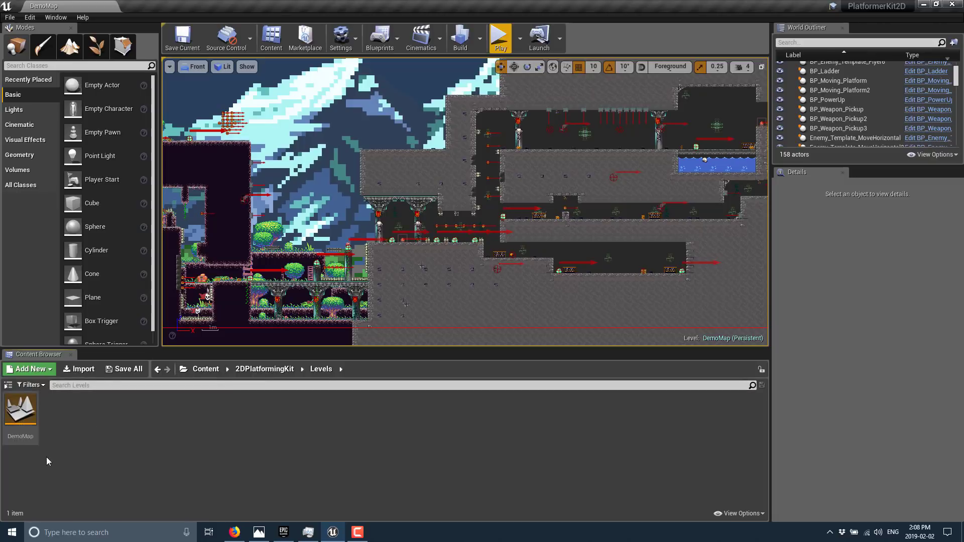
pyautogui.click(159, 370)
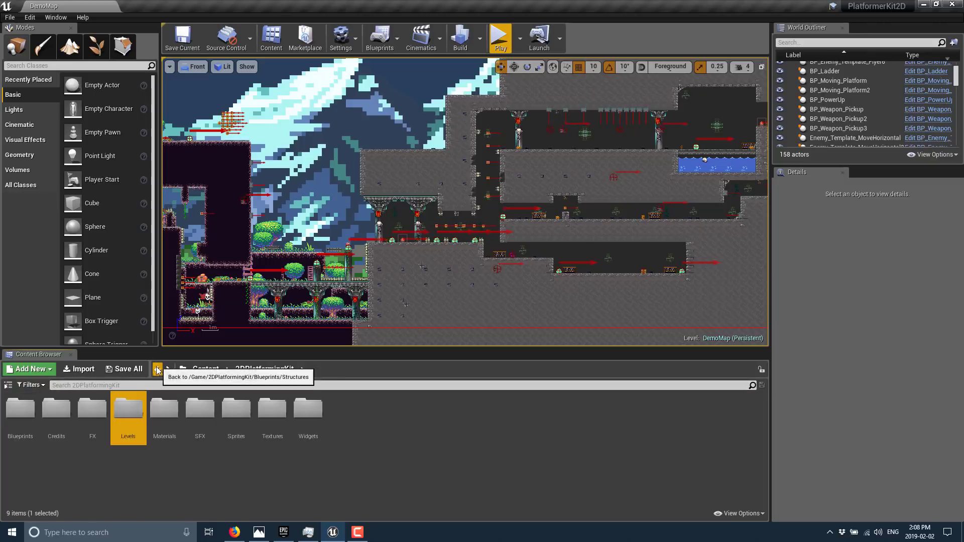
# Browse the Sprites folder's Character flipbook animations and Weapons sprites
pyautogui.doubleClick(229, 414)
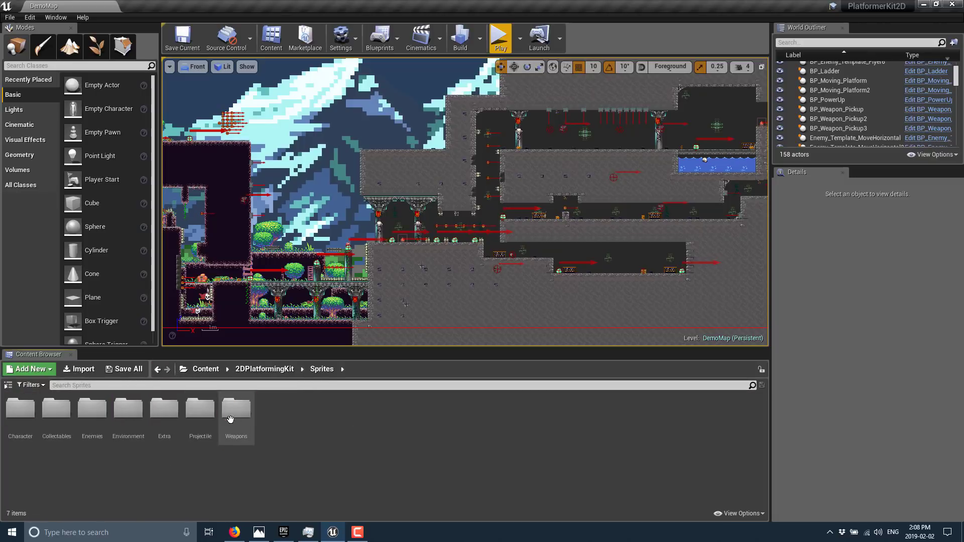
pyautogui.doubleClick(20, 409)
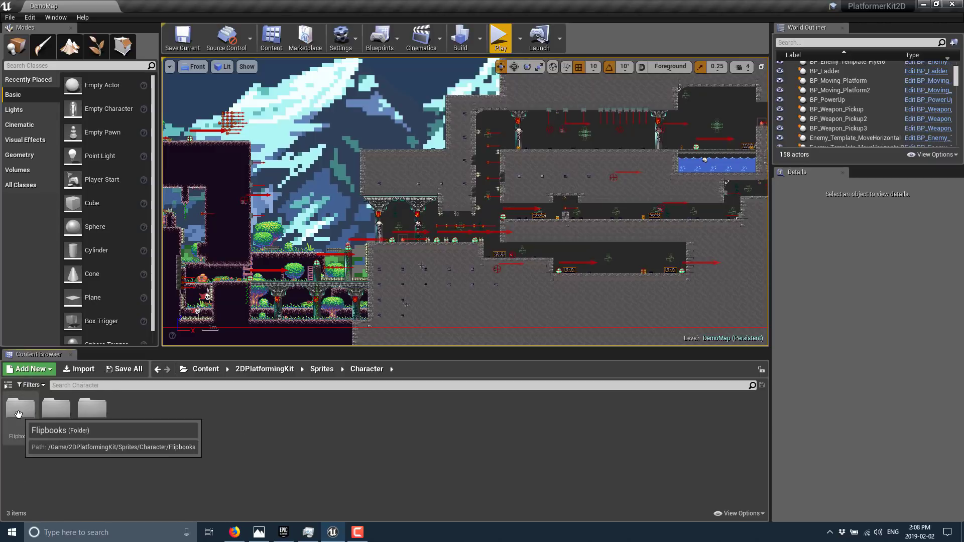
pyautogui.doubleClick(20, 409)
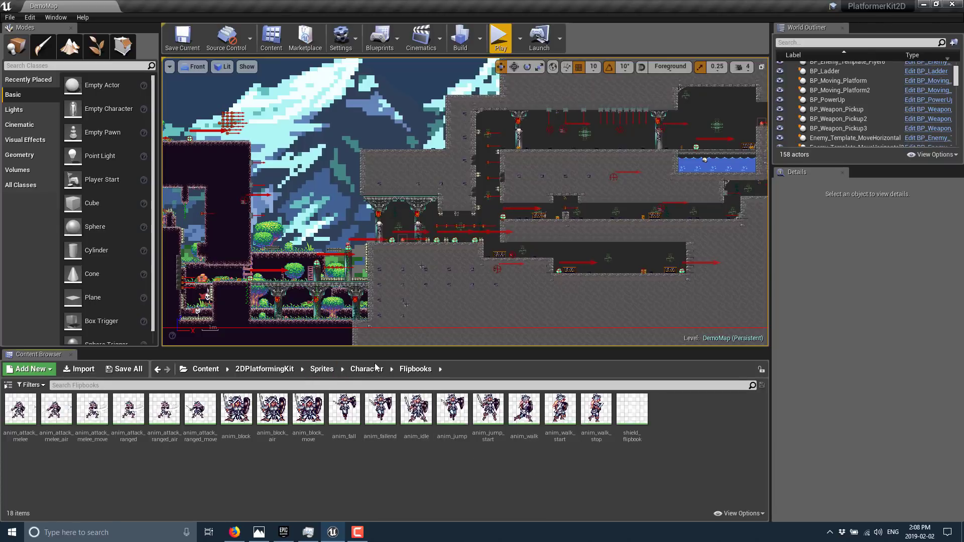
pyautogui.click(322, 369)
pyautogui.doubleClick(241, 416)
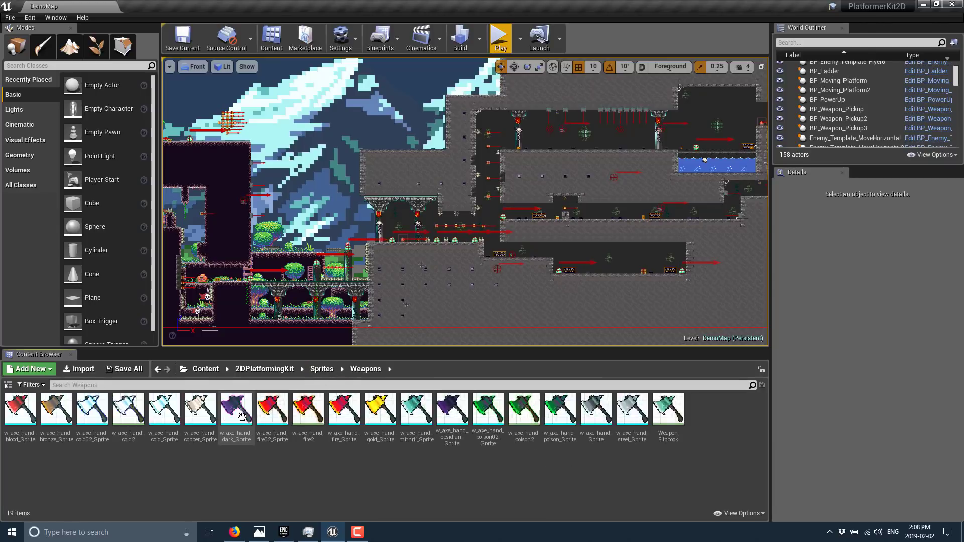
pyautogui.click(322, 369)
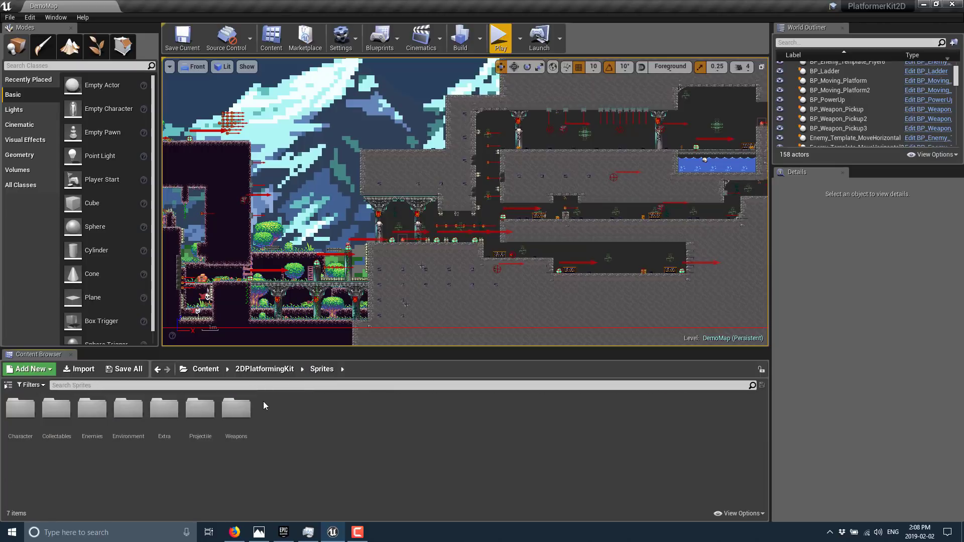
# View the Projectile and Enemies flipbook animations, then return to the 2DPlatformingKit folder
pyautogui.doubleClick(200, 410)
pyautogui.doubleClick(23, 411)
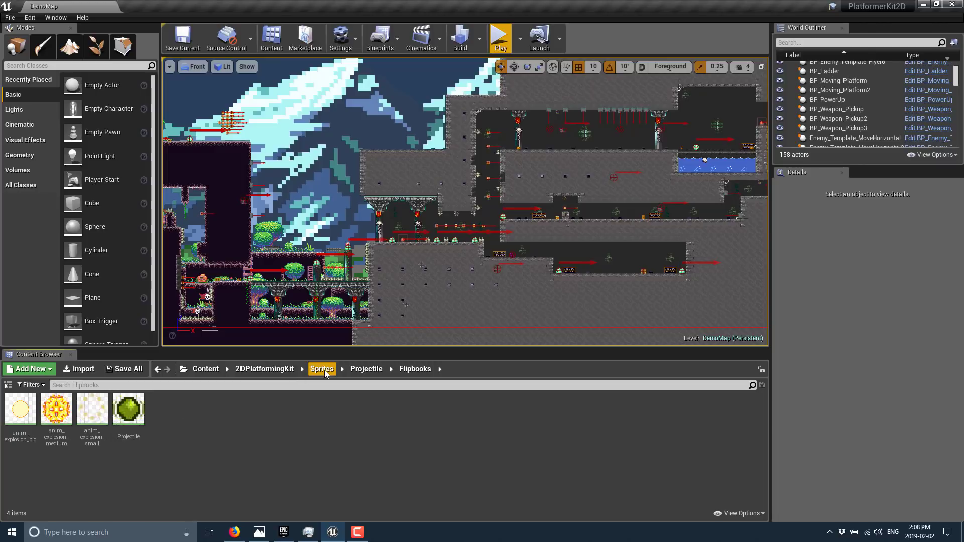
pyautogui.click(322, 369)
pyautogui.doubleClick(101, 420)
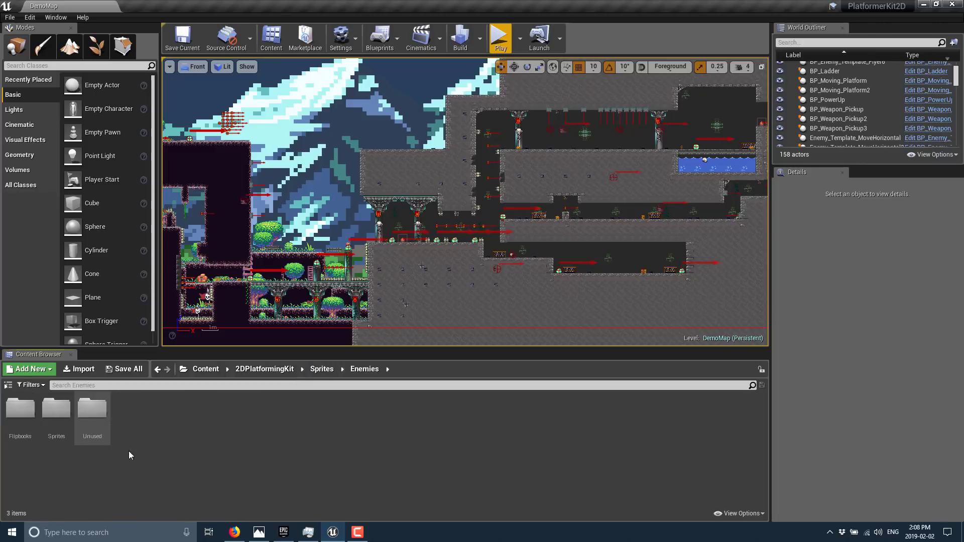
pyautogui.doubleClick(25, 413)
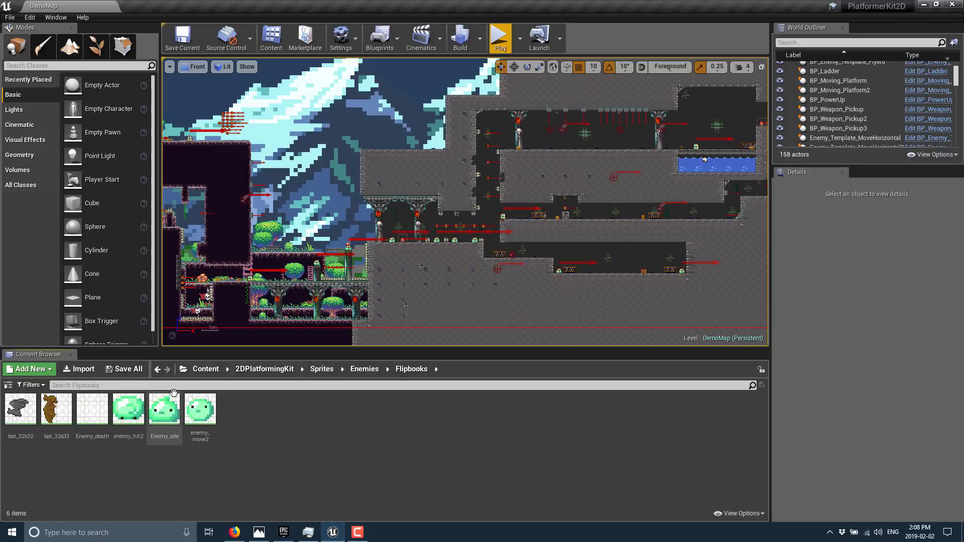
pyautogui.click(265, 369)
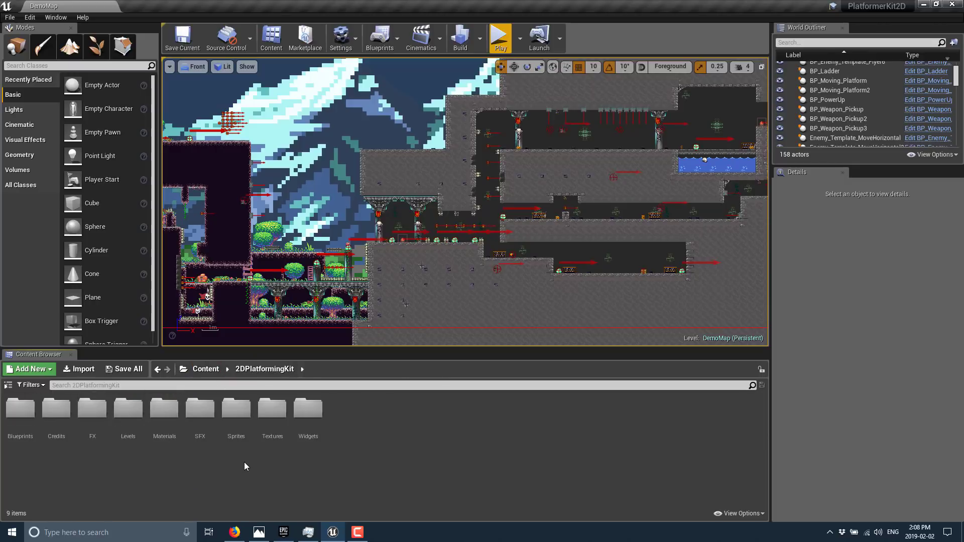
# Open the Blueprints folder and scroll the Open Blueprint Class list of 30 Blueprint classes
pyautogui.doubleClick(29, 413)
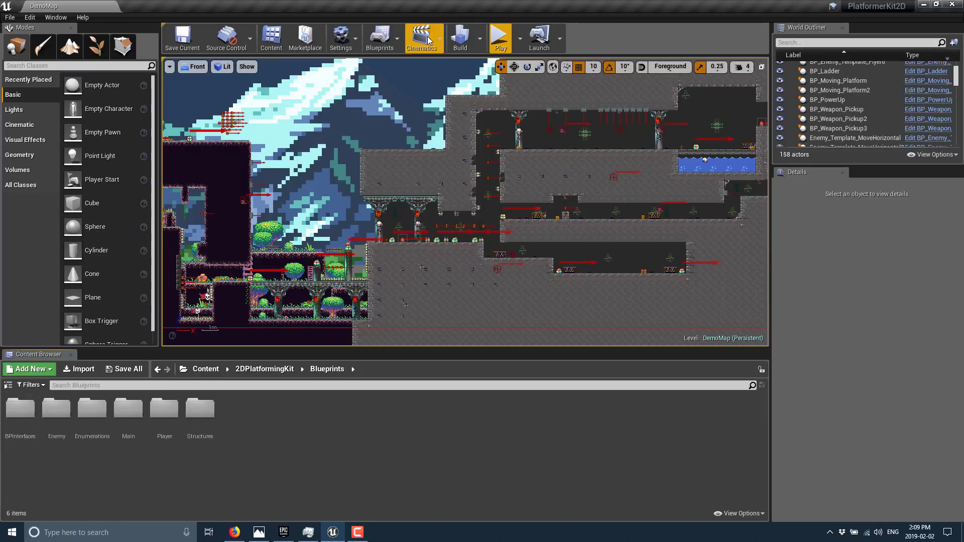
pyautogui.click(399, 38)
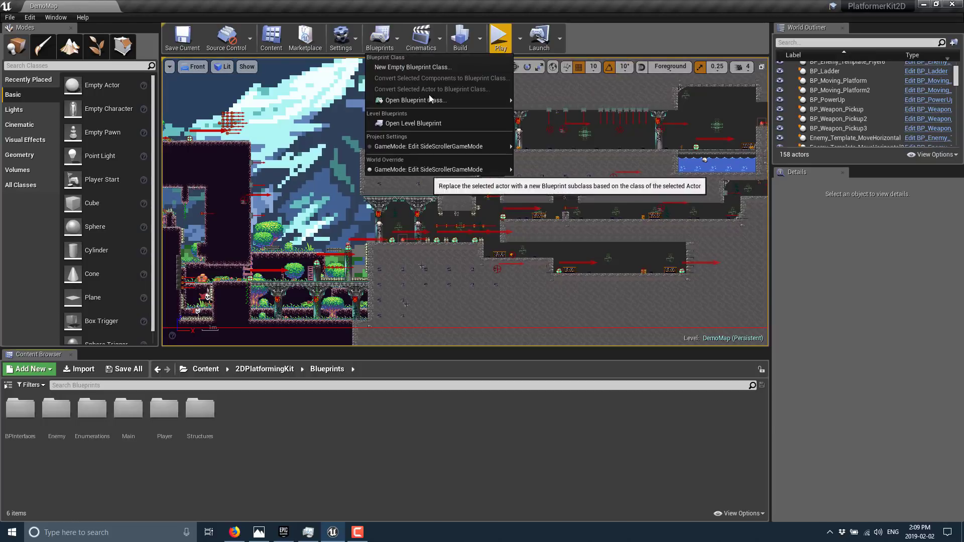
pyautogui.moveTo(429, 99)
pyautogui.scroll(-5, 607, 172)
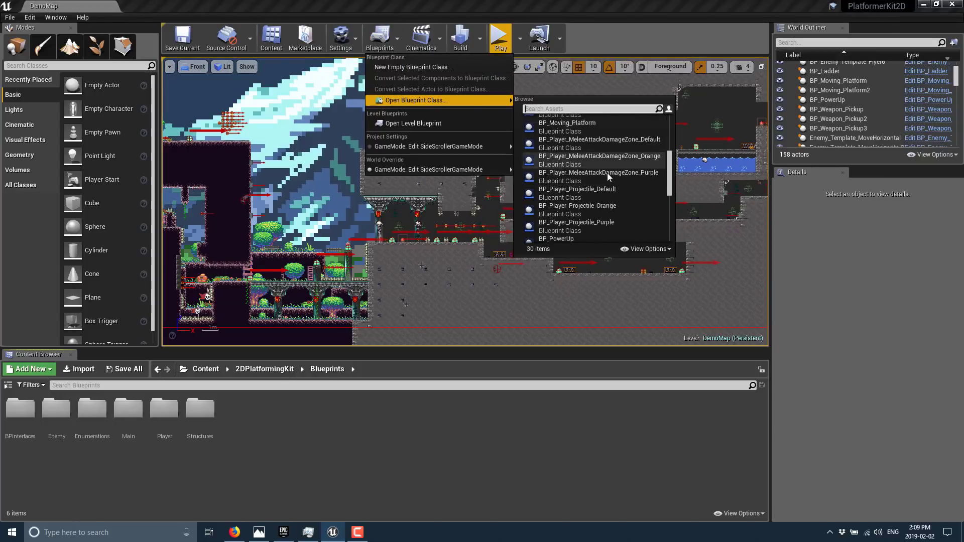
pyautogui.scroll(2, 607, 173)
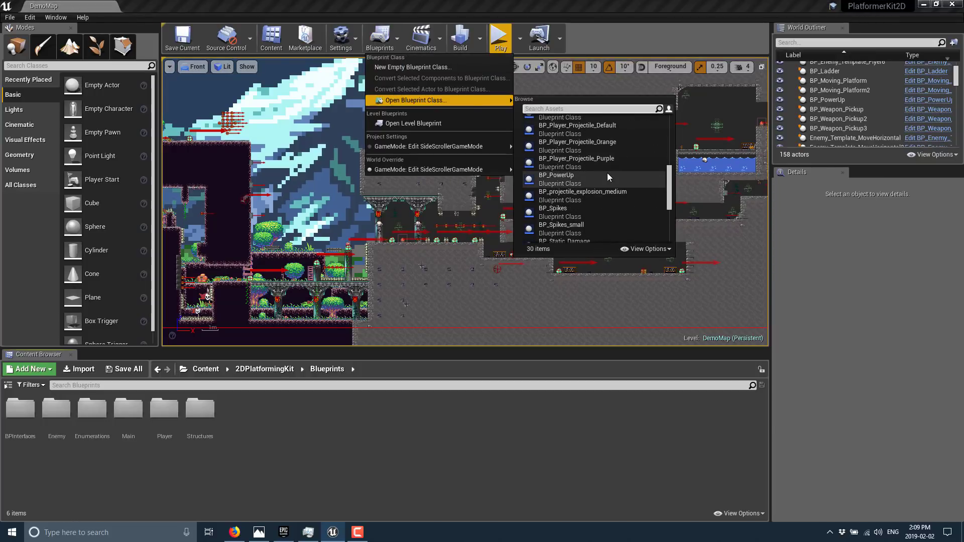
pyautogui.scroll(7, 607, 164)
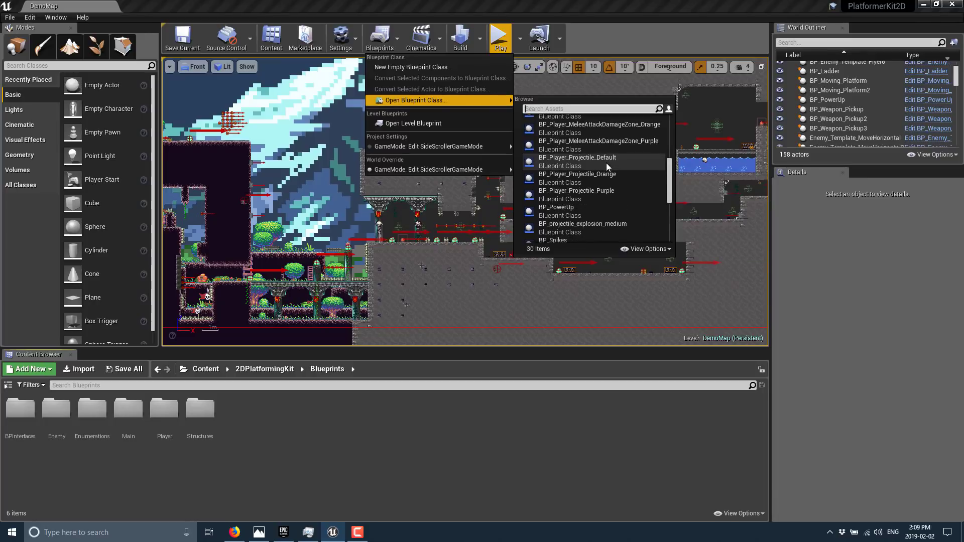
pyautogui.scroll(-10, 607, 164)
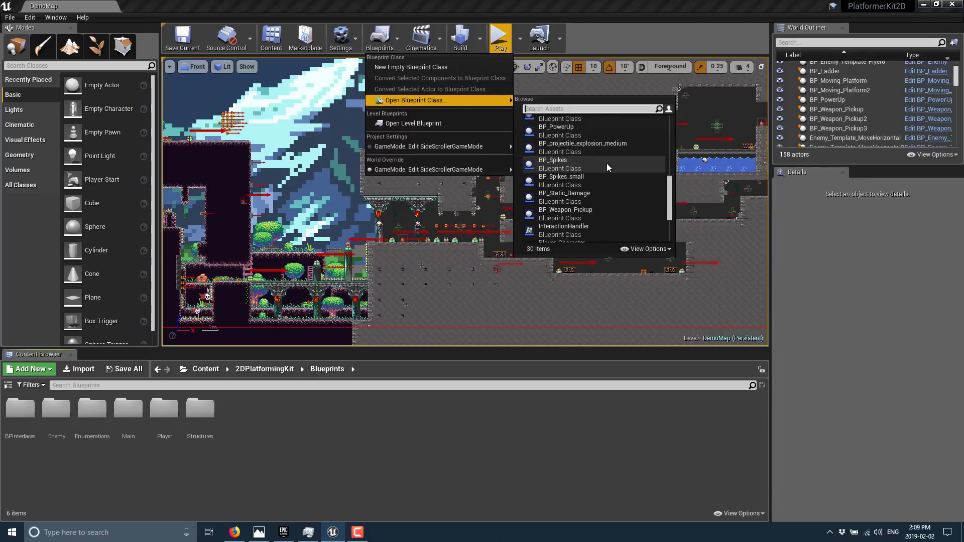
pyautogui.scroll(2, 607, 164)
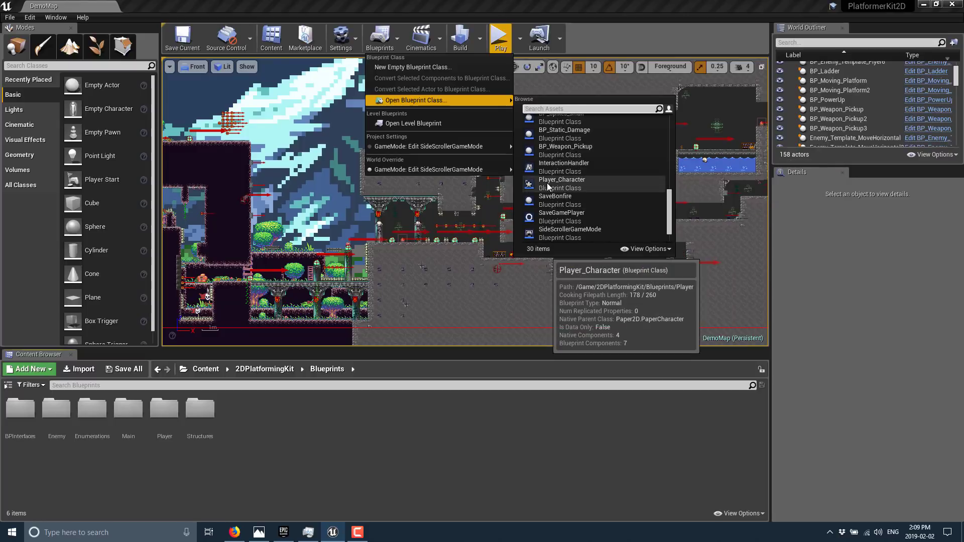
# Open Player_Character and inspect its Sprint Controller, Handle movement and Handle Jump node groups
pyautogui.click(572, 181)
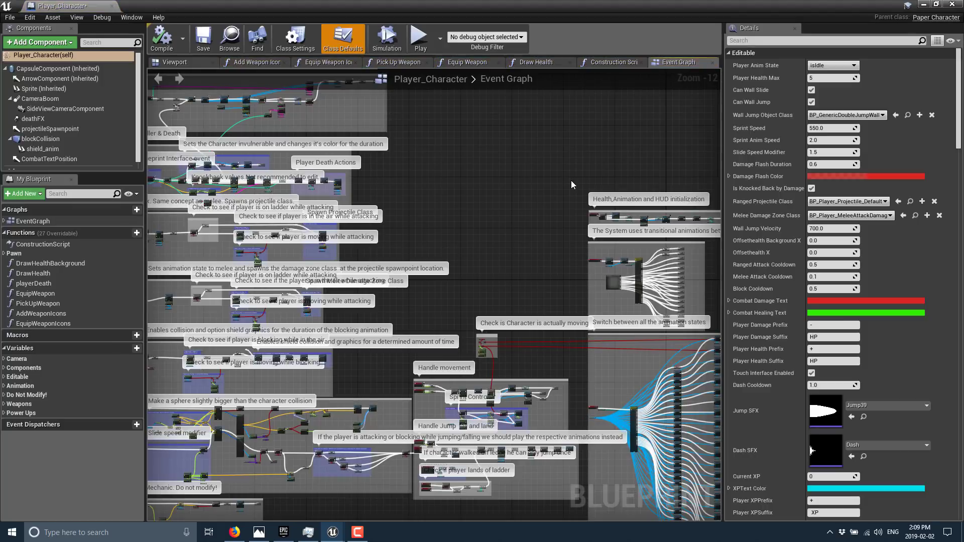
pyautogui.moveTo(548, 305); pyautogui.dragTo(431, 136, button='right')
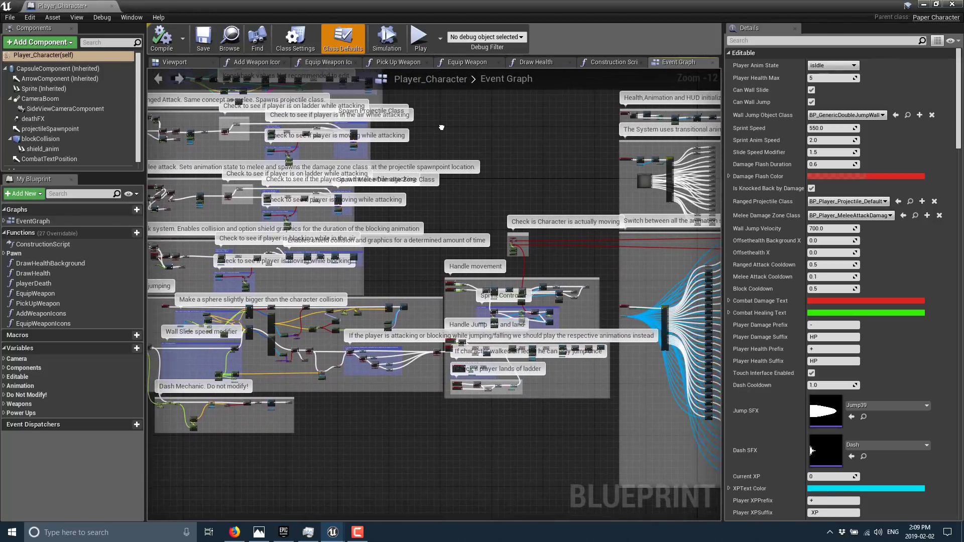
pyautogui.scroll(3, 565, 311)
pyautogui.scroll(5, 565, 311)
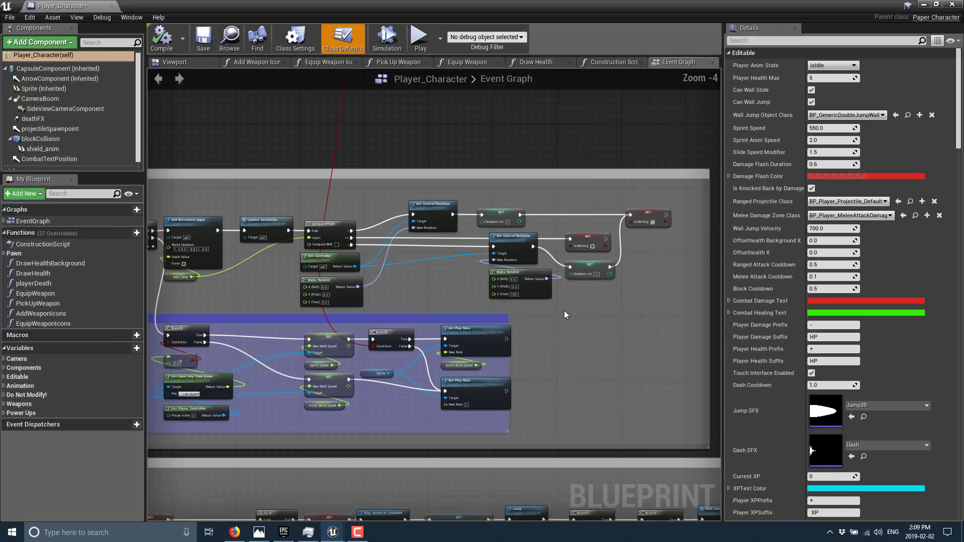
pyautogui.moveTo(564, 310); pyautogui.dragTo(694, 292, button='right')
pyautogui.moveTo(305, 266); pyautogui.dragTo(457, 266, button='right')
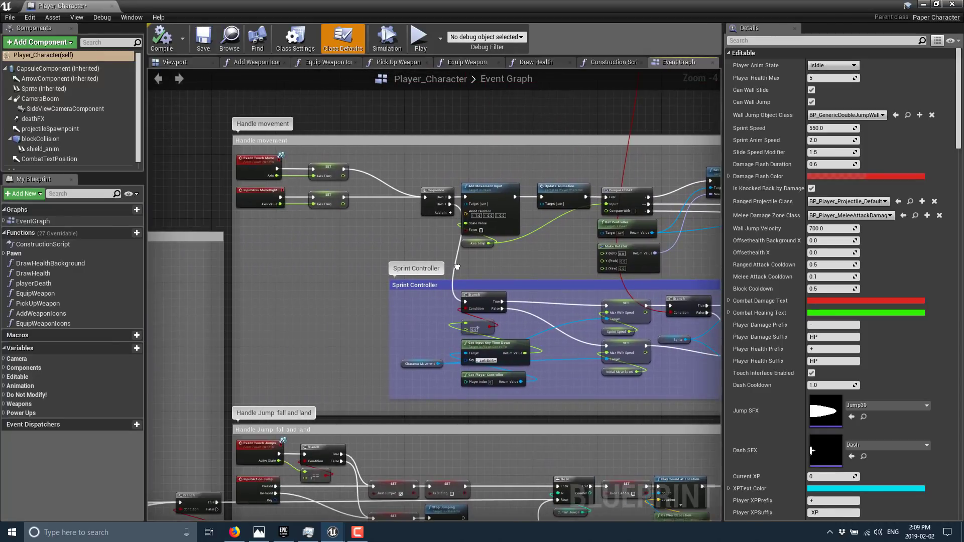
pyautogui.moveTo(328, 414); pyautogui.dragTo(314, 348, button='right')
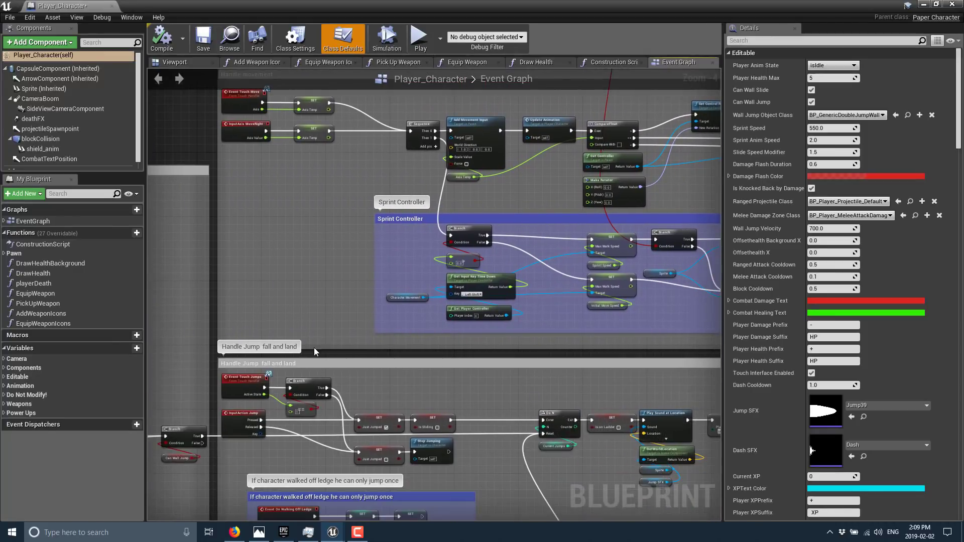
# Centre the Switch on player_anim_state node and reveal its full list of states
pyautogui.moveTo(598, 285); pyautogui.dragTo(286, 255, button='right')
pyautogui.scroll(2, 301, 265)
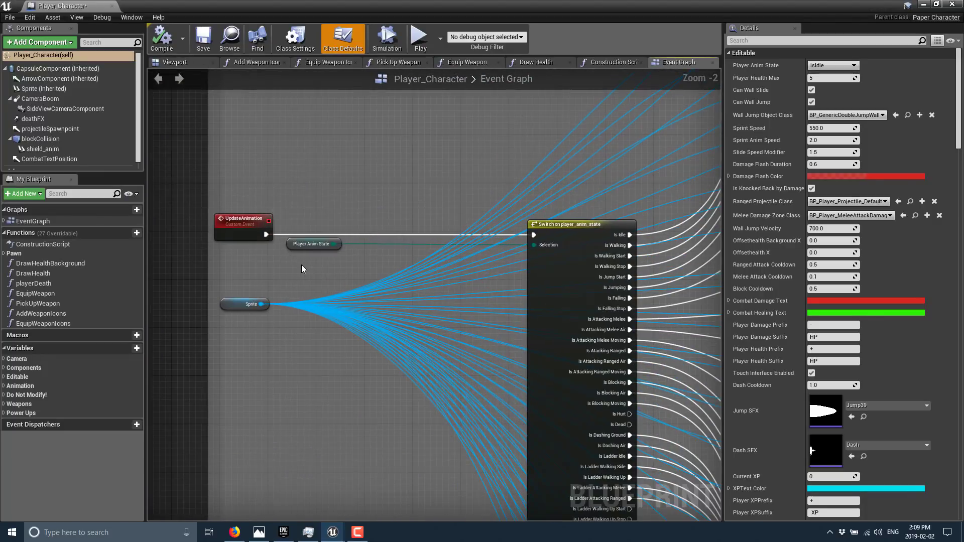
pyautogui.moveTo(252, 305); pyautogui.dragTo(160, 301, button='right')
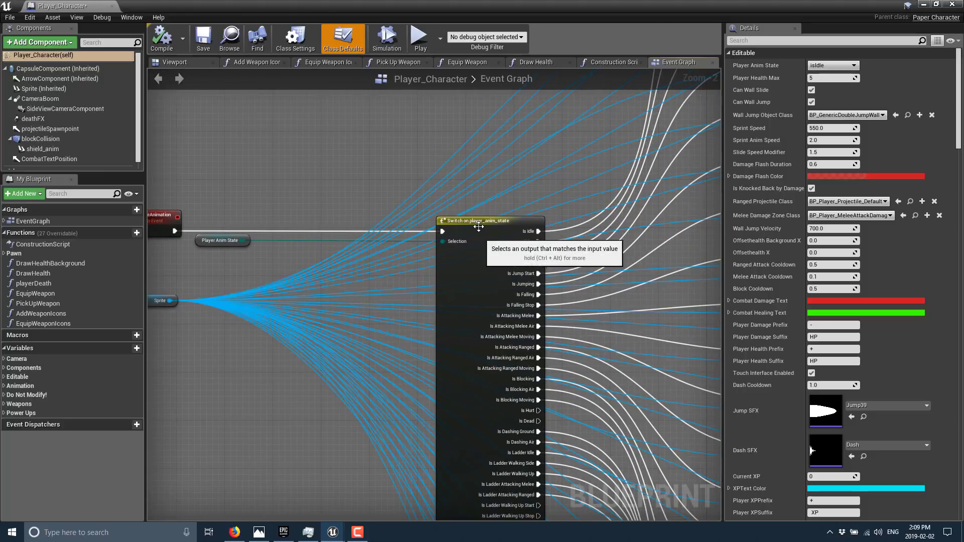
pyautogui.moveTo(479, 227); pyautogui.dragTo(285, 167, button='right')
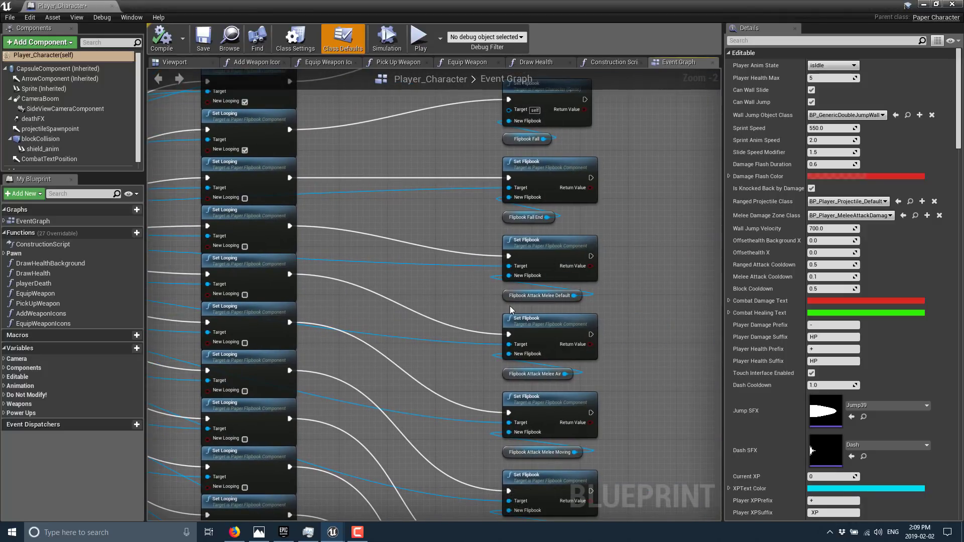
pyautogui.scroll(-6, 510, 308)
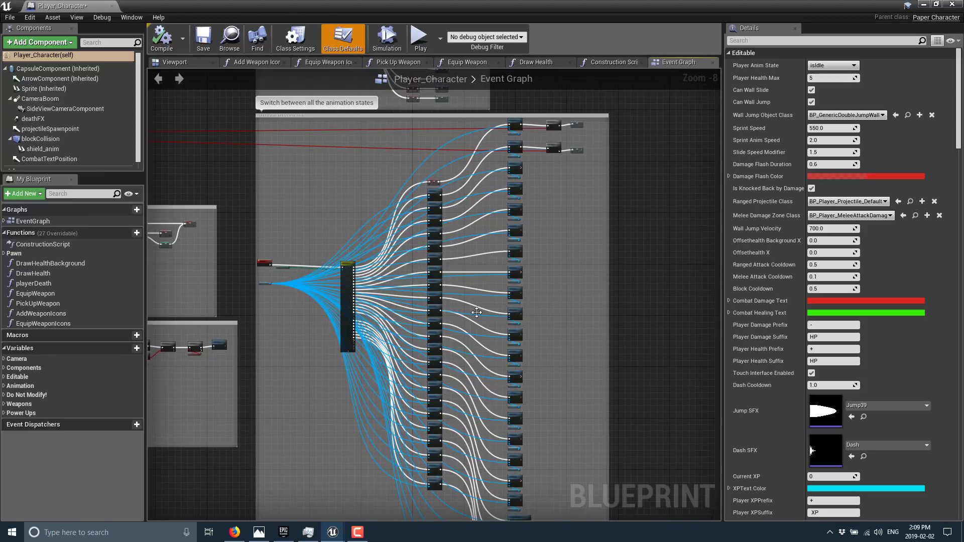
pyautogui.scroll(6, 505, 312)
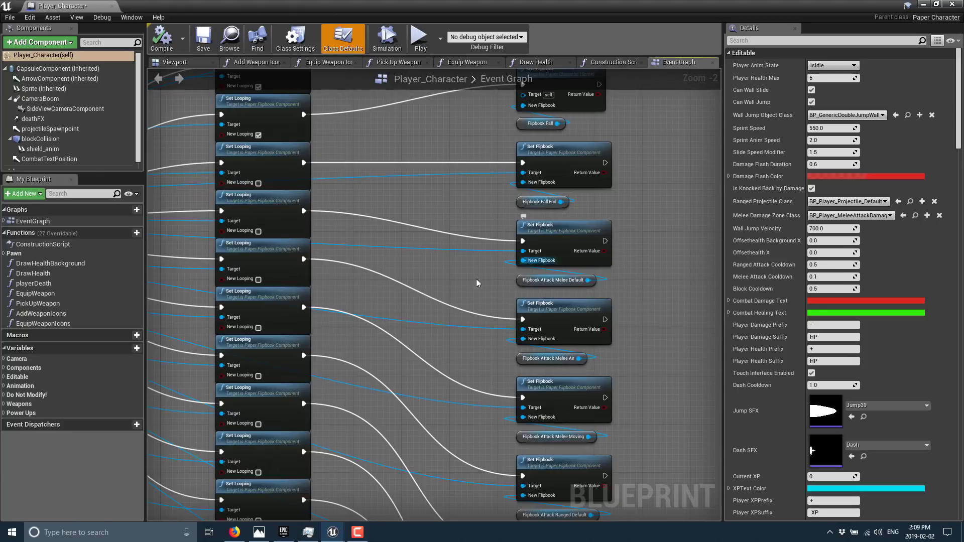
pyautogui.scroll(-2, 447, 290)
# Show the Viewport preview and zoom in on the knight sprite in its collision capsule
pyautogui.click(173, 63)
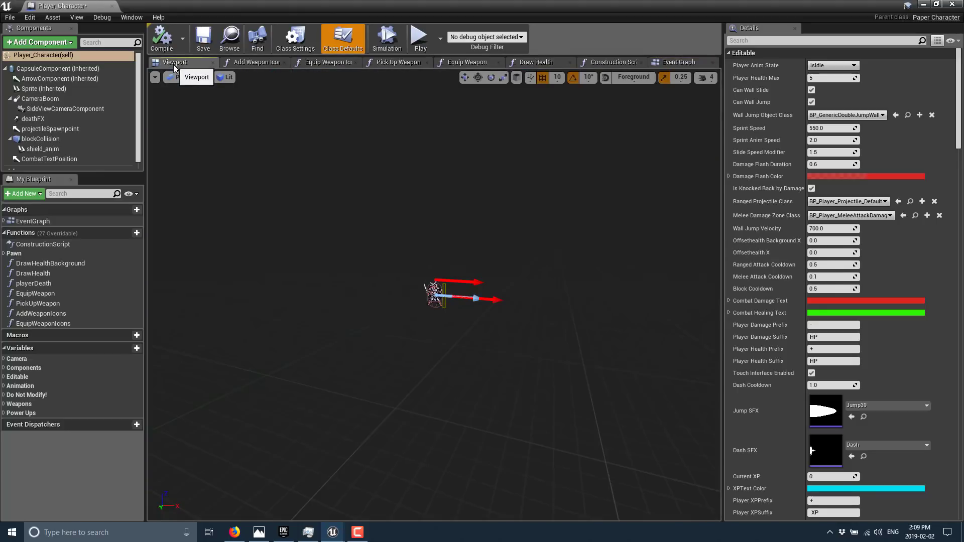
pyautogui.scroll(5, 482, 314)
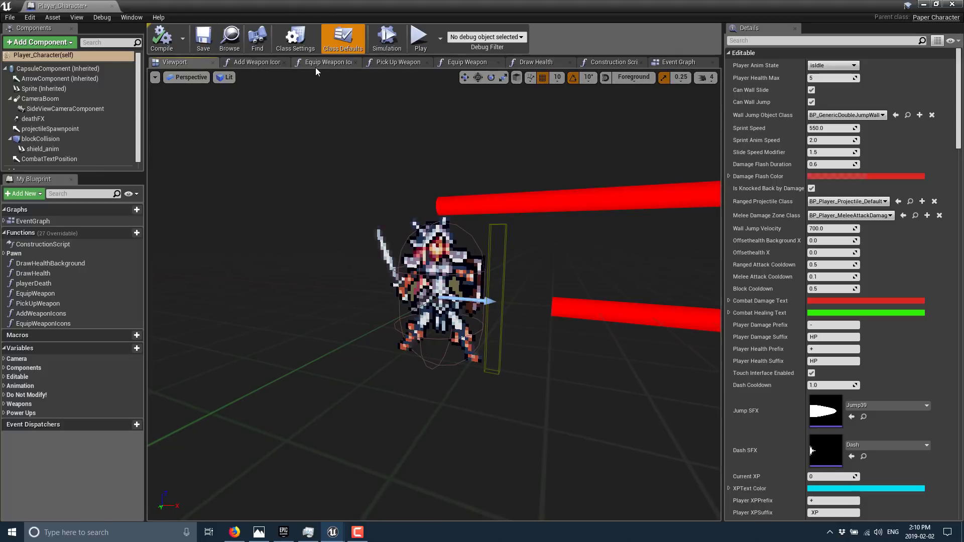
# Open the EquipWeapon graph and inspect its Break WeaponStructure, Branch and equip-or-error nodes
pyautogui.click(44, 297)
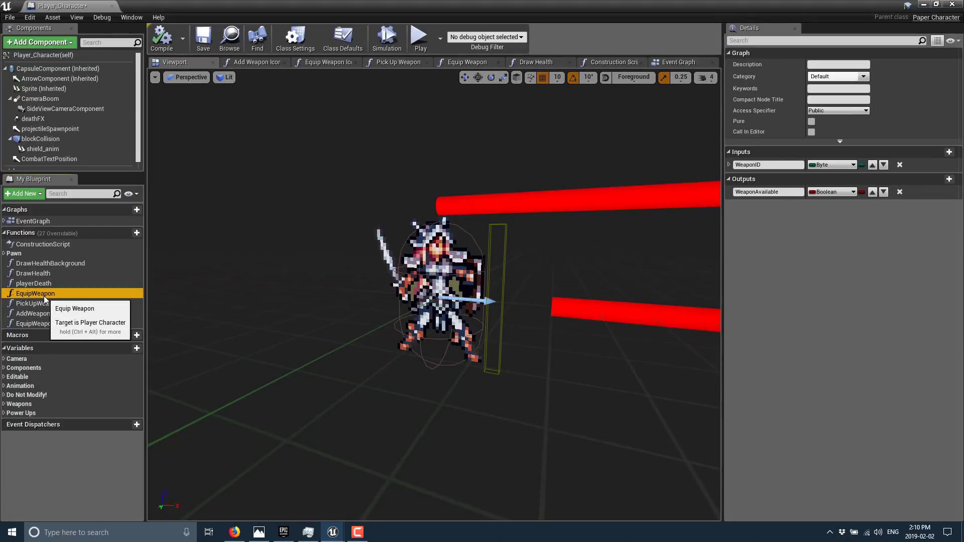
pyautogui.doubleClick(44, 296)
pyautogui.moveTo(560, 368); pyautogui.dragTo(155, 359, button='right')
pyautogui.moveTo(423, 376); pyautogui.dragTo(338, 380, button='right')
pyautogui.scroll(-4, 451, 347)
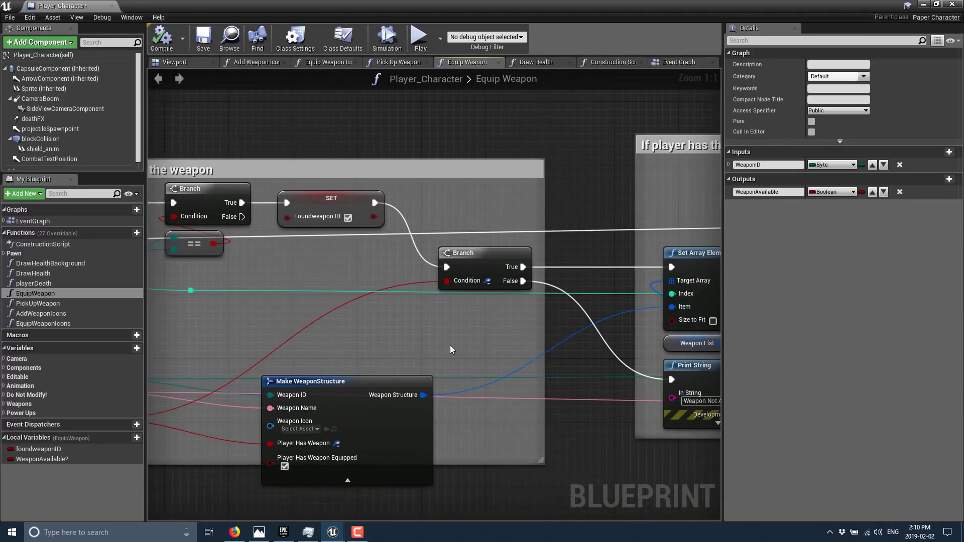
pyautogui.moveTo(564, 365); pyautogui.dragTo(475, 388, button='right')
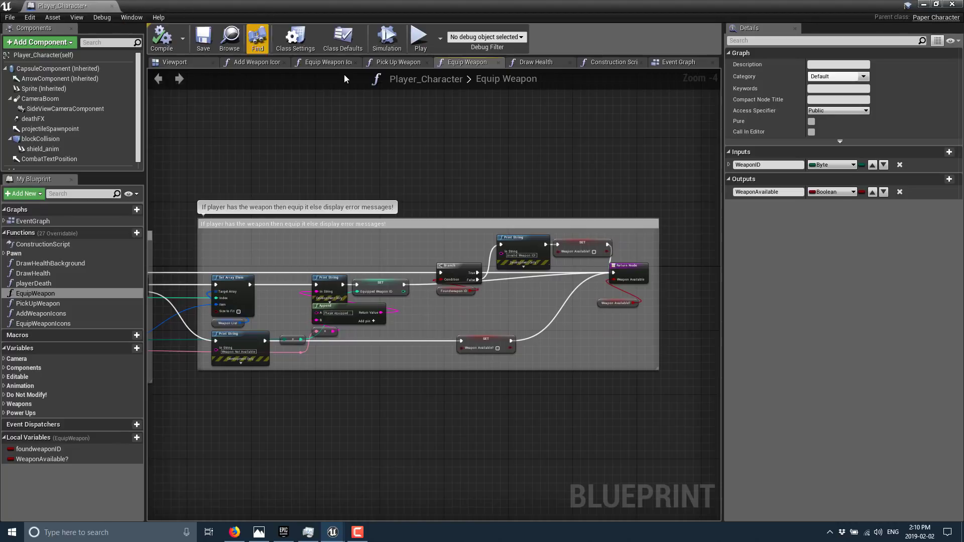
# Pan across to the weapon search and Unequip all weapons comment groups
pyautogui.moveTo(486, 205); pyautogui.dragTo(668, 201, button='right')
pyautogui.moveTo(352, 195); pyautogui.dragTo(658, 186, button='right')
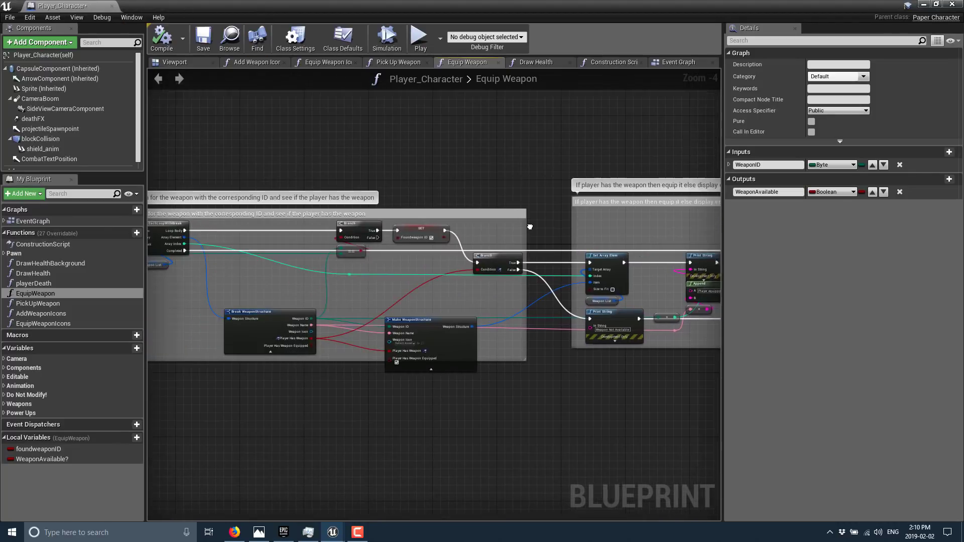
pyautogui.moveTo(436, 148); pyautogui.dragTo(676, 146, button='right')
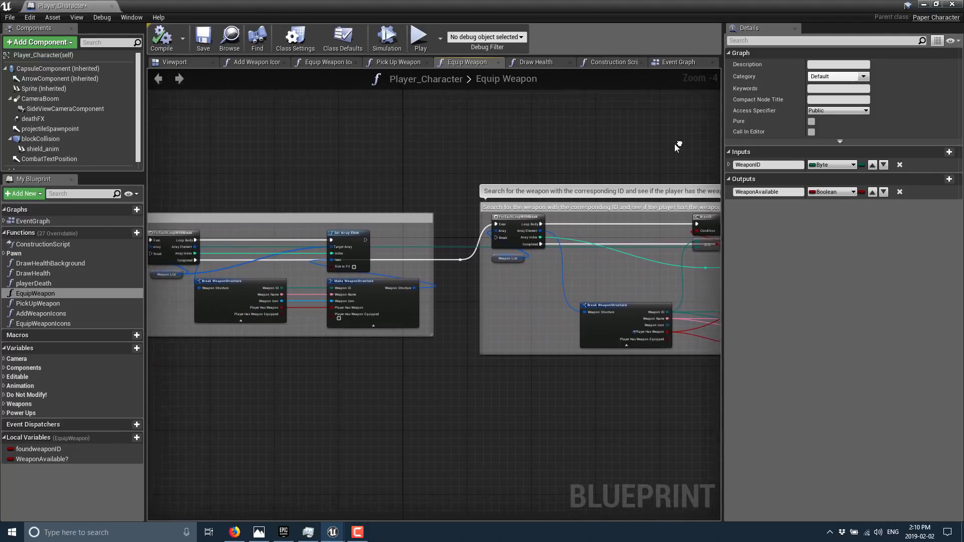
pyautogui.moveTo(400, 151); pyautogui.dragTo(531, 159, button='right')
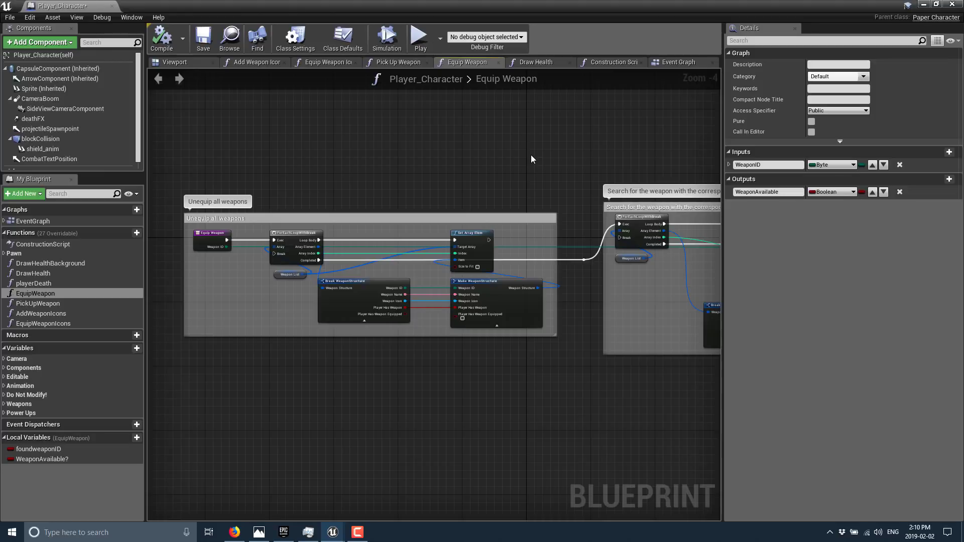
# Close Player_Character and open the kit's FX folder with Blood_death, Blood_hit, Ground_hit and Shield_hit
pyautogui.click(126, 12)
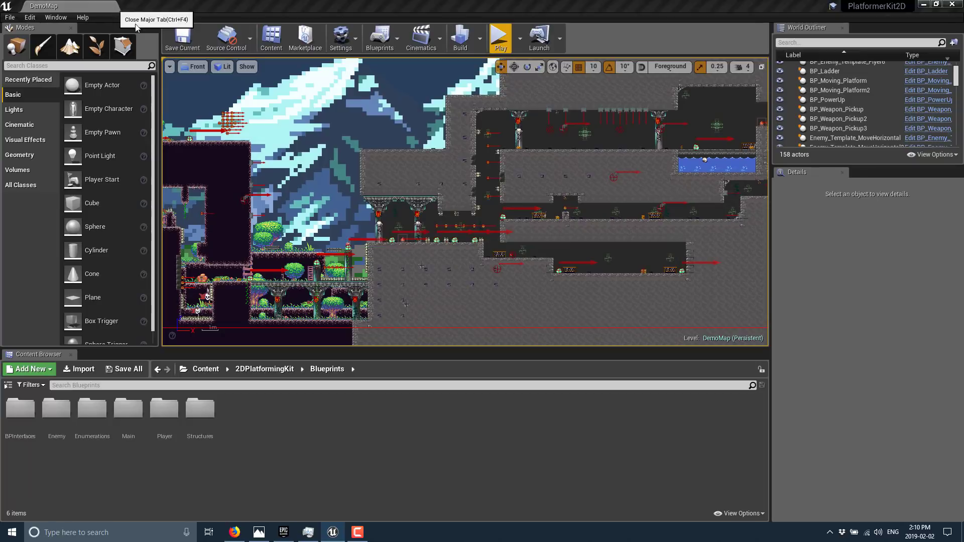
pyautogui.click(266, 369)
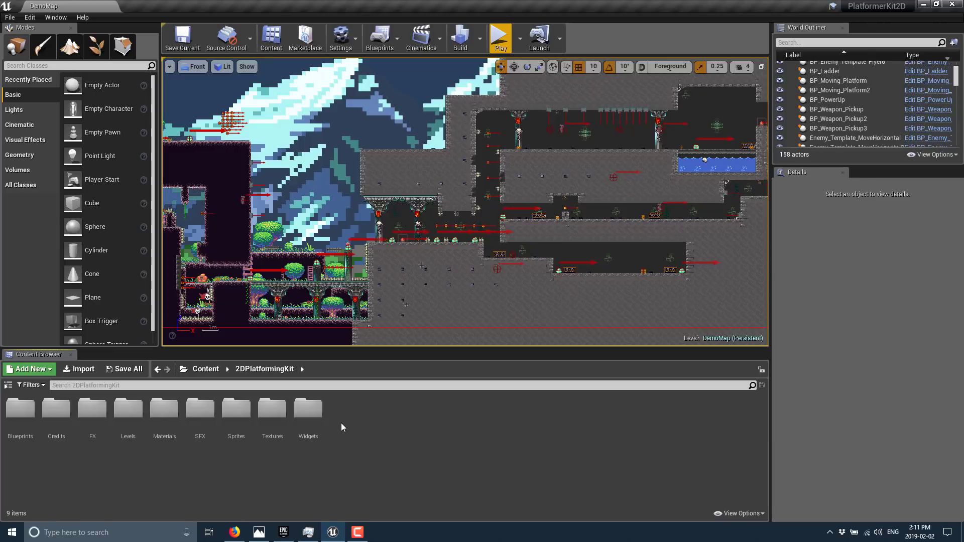
pyautogui.doubleClick(94, 416)
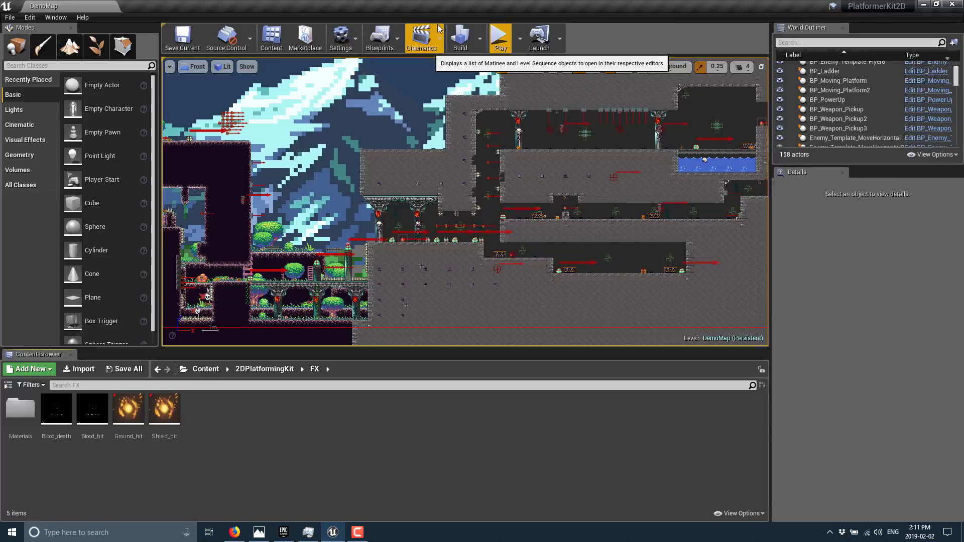
# Run and stop a play test, then open BP_Enemy_turret's Event Graph showing its rate-of-fire projectile spawning
pyautogui.click(501, 36)
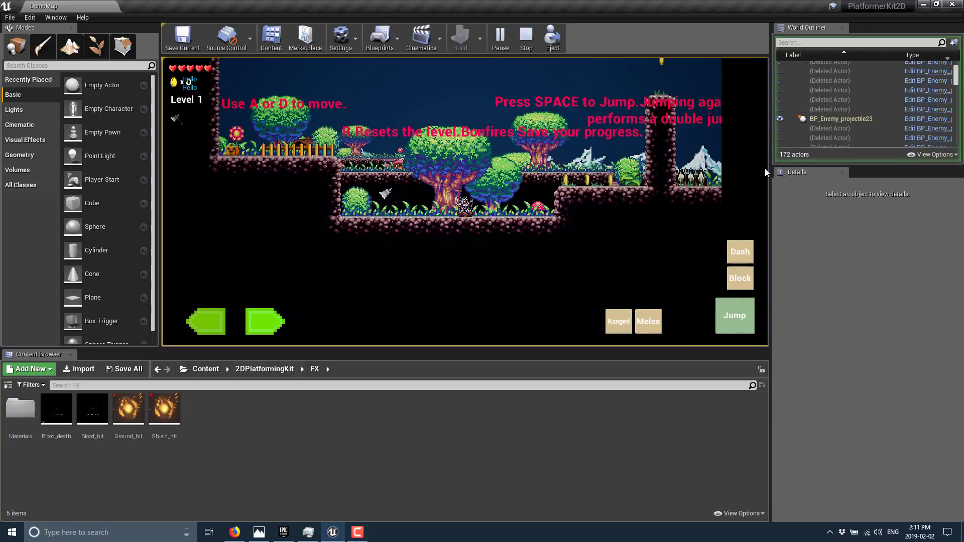
pyautogui.press('Escape')
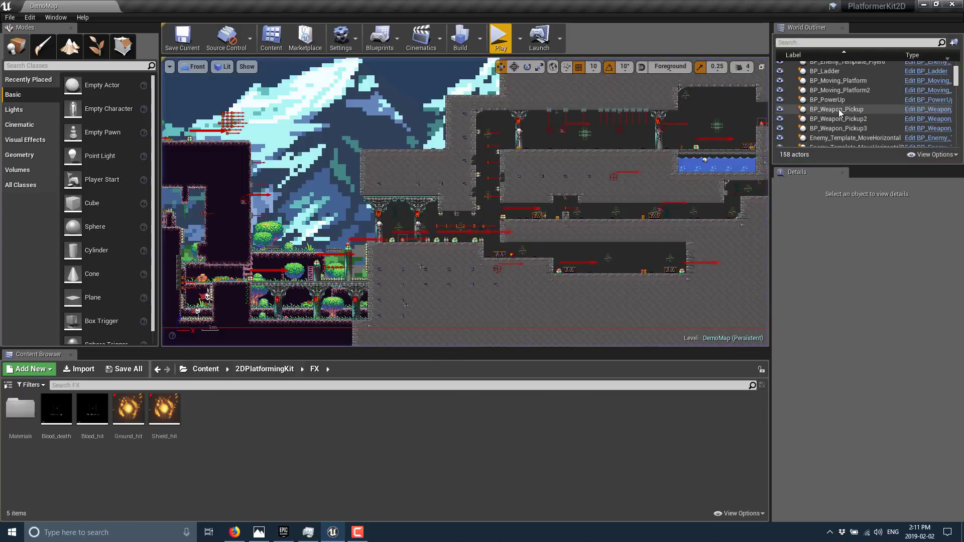
pyautogui.scroll(2, 839, 110)
pyautogui.scroll(-5, 839, 110)
pyautogui.scroll(-5, 839, 110)
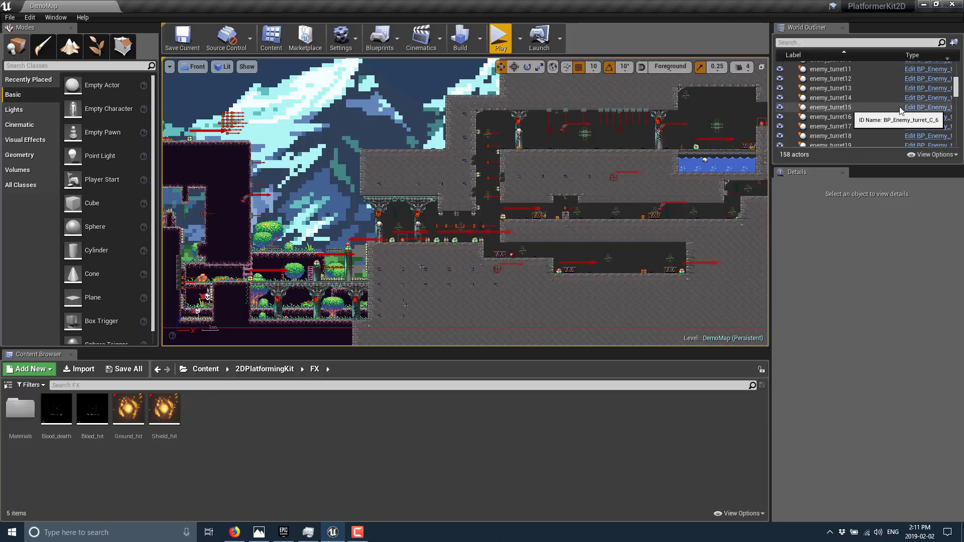
pyautogui.click(934, 99)
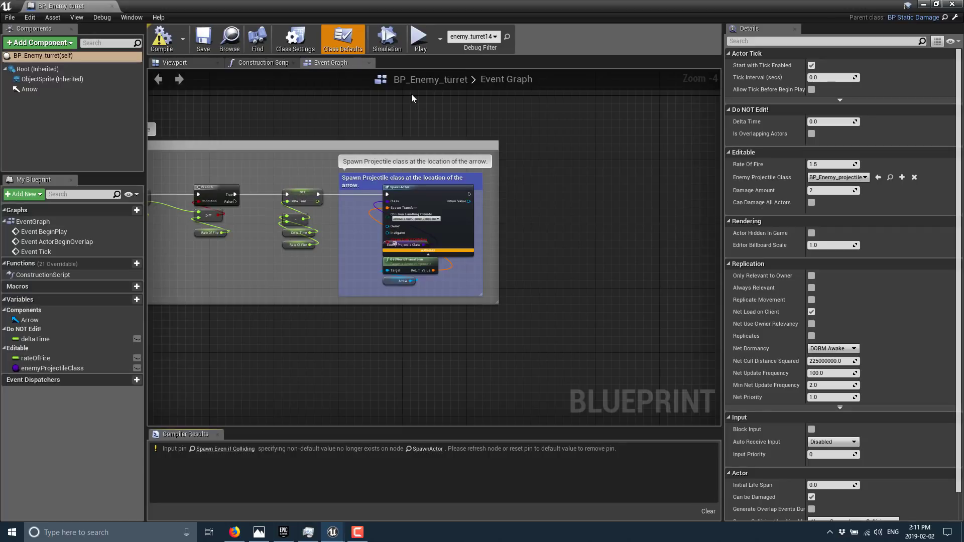
pyautogui.moveTo(315, 105); pyautogui.dragTo(443, 160, button='right')
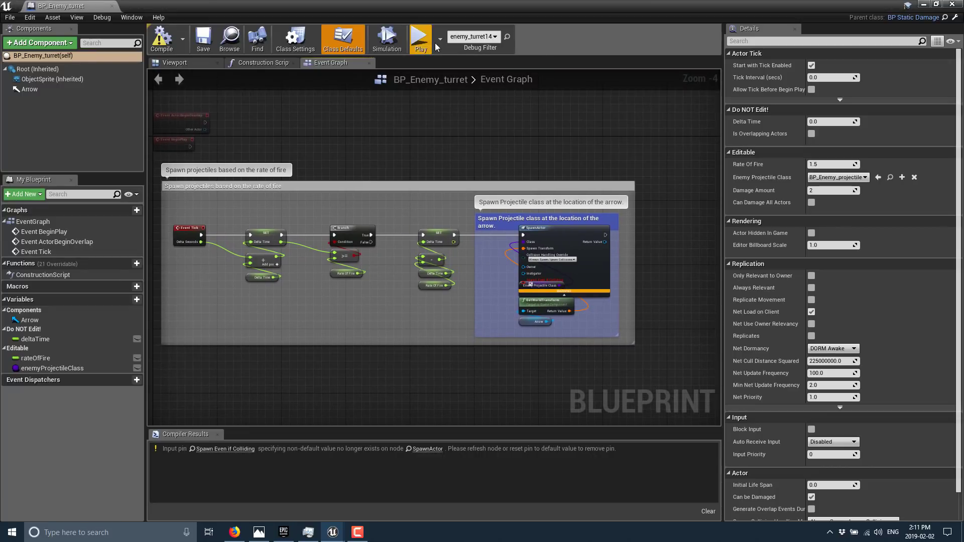
# Close BP_Enemy_turret and select the main tile map, the NewPaperTileMap4 layer and a floating gold coin
pyautogui.click(113, 6)
pyautogui.scroll(5, 876, 92)
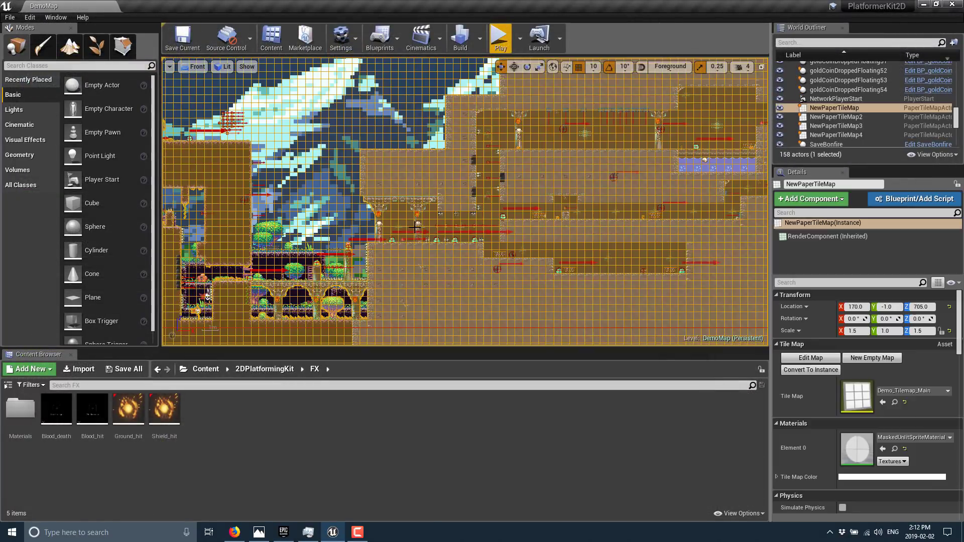
pyautogui.click(573, 186)
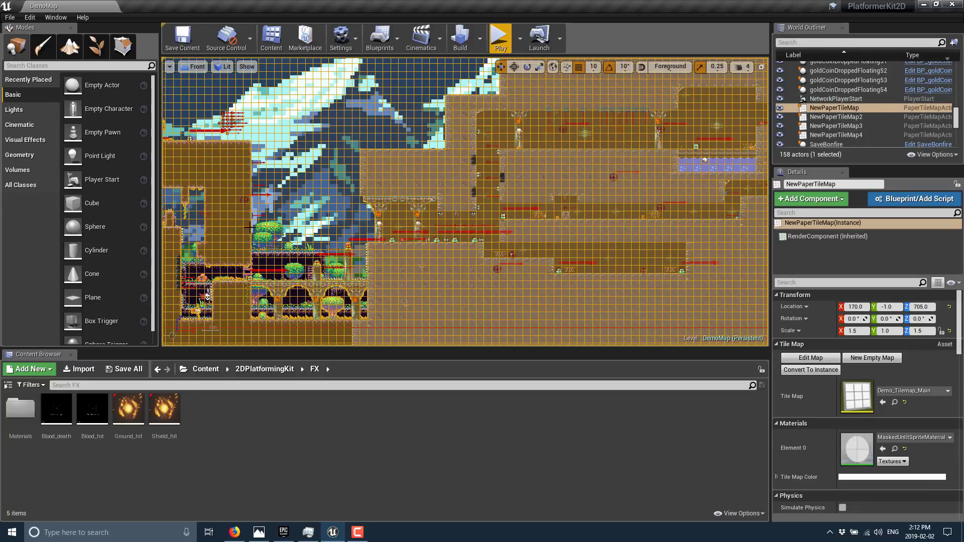
pyautogui.click(262, 236)
pyautogui.click(332, 265)
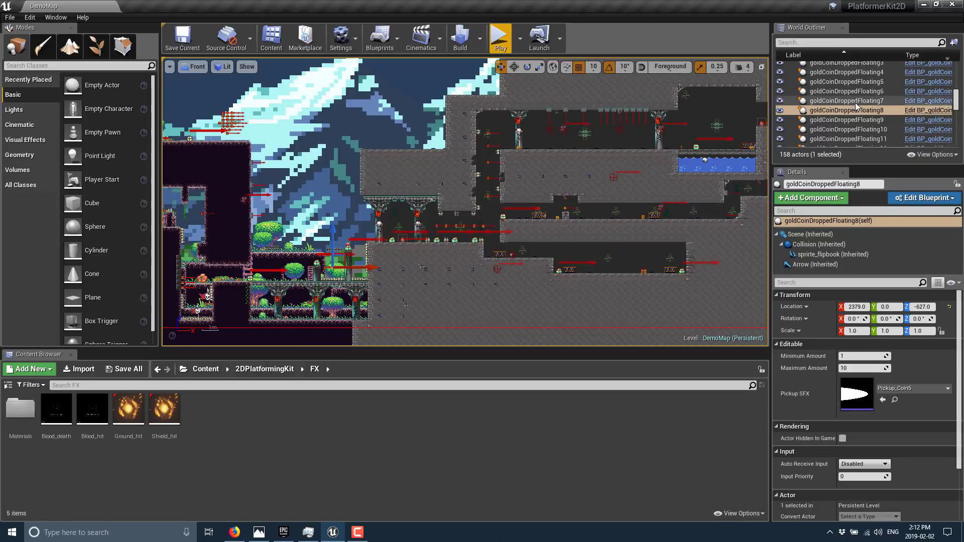
# Open BP_goldCoinDroppedFloating, preview its Viewport, then zoom out its Event Graph adding gold to HUD and player
pyautogui.click(926, 110)
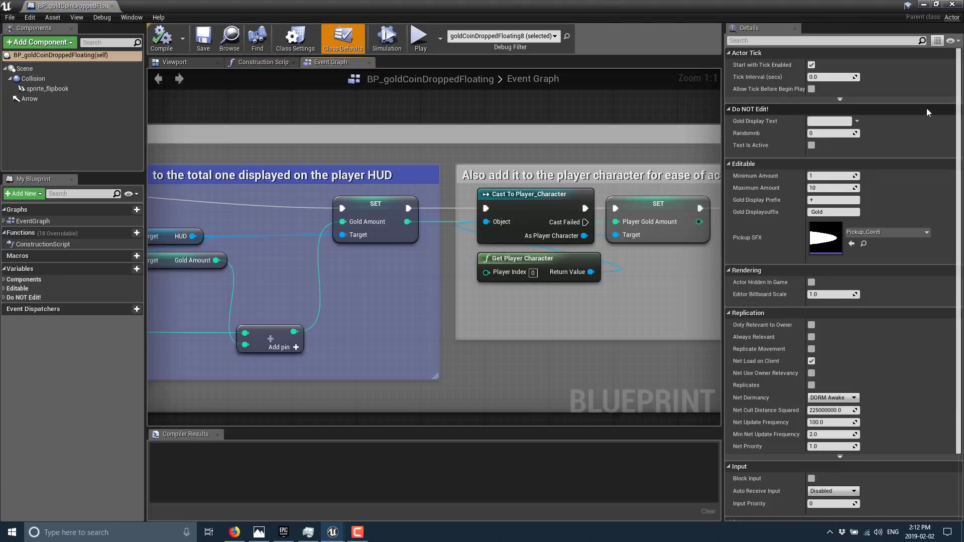
pyautogui.click(176, 64)
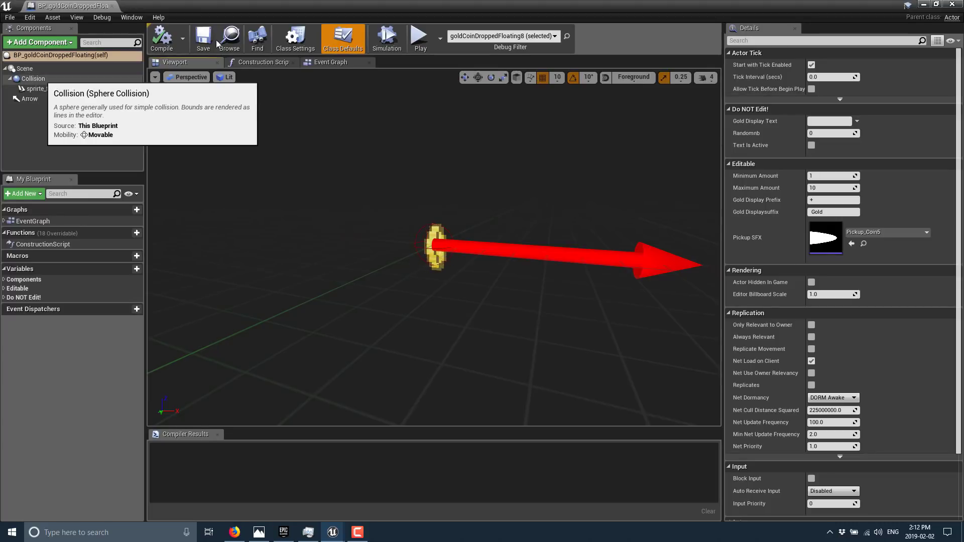
pyautogui.click(327, 62)
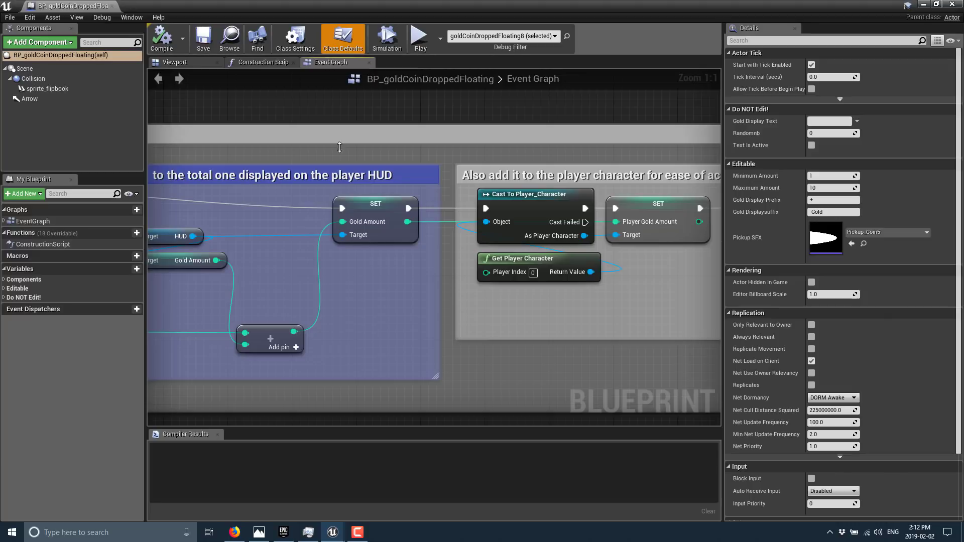
pyautogui.scroll(-2, 381, 236)
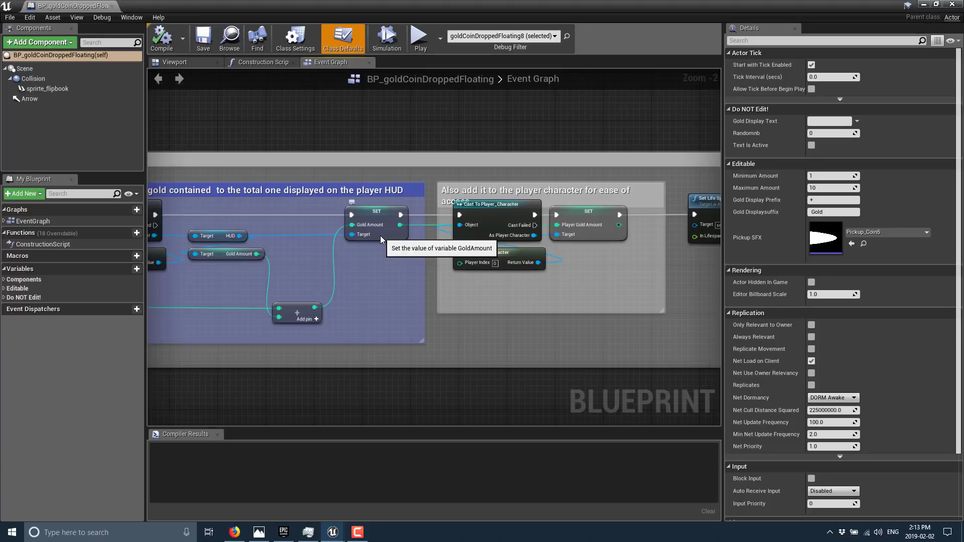
# In Firefox, scroll through the Unreal Engine Free Stuff For February article
pyautogui.click(233, 533)
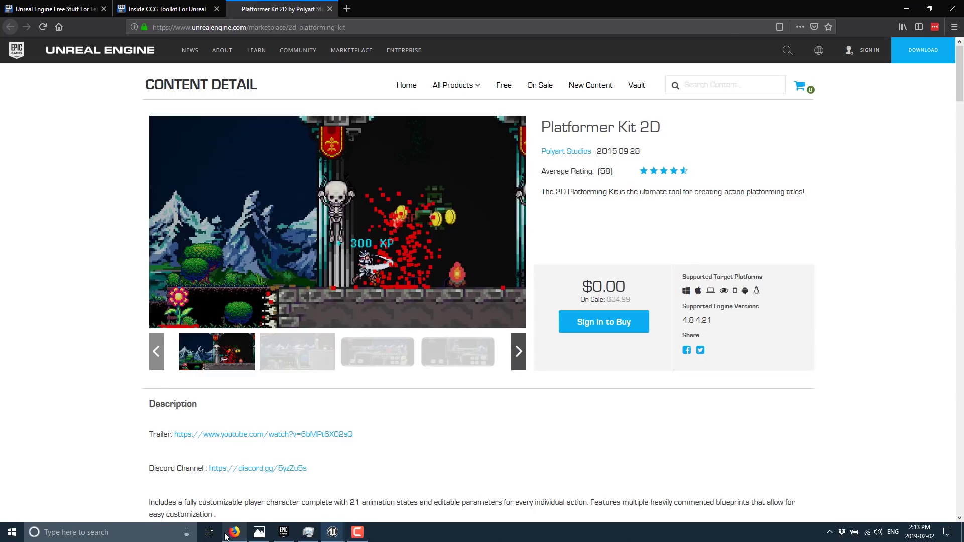
pyautogui.click(52, 8)
pyautogui.scroll(-3, 392, 267)
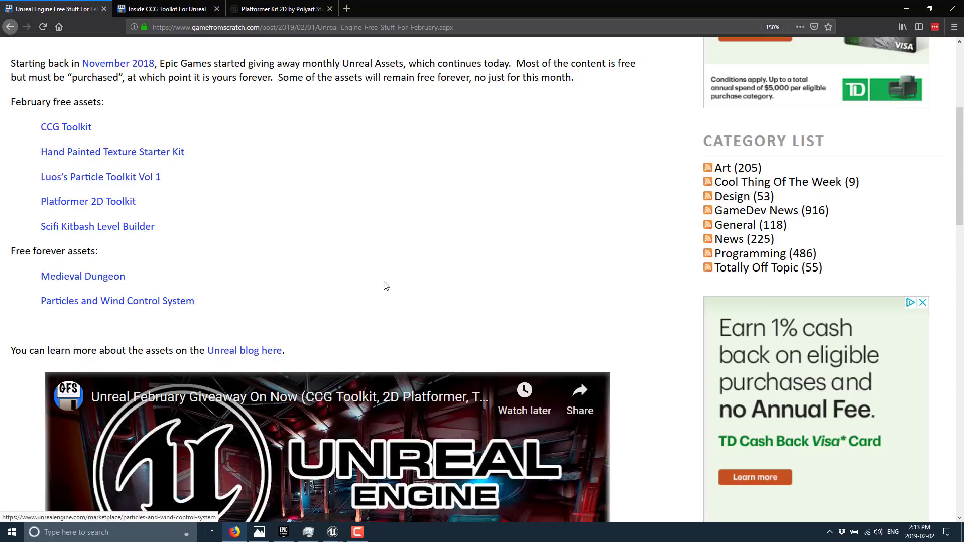
pyautogui.scroll(5, 385, 286)
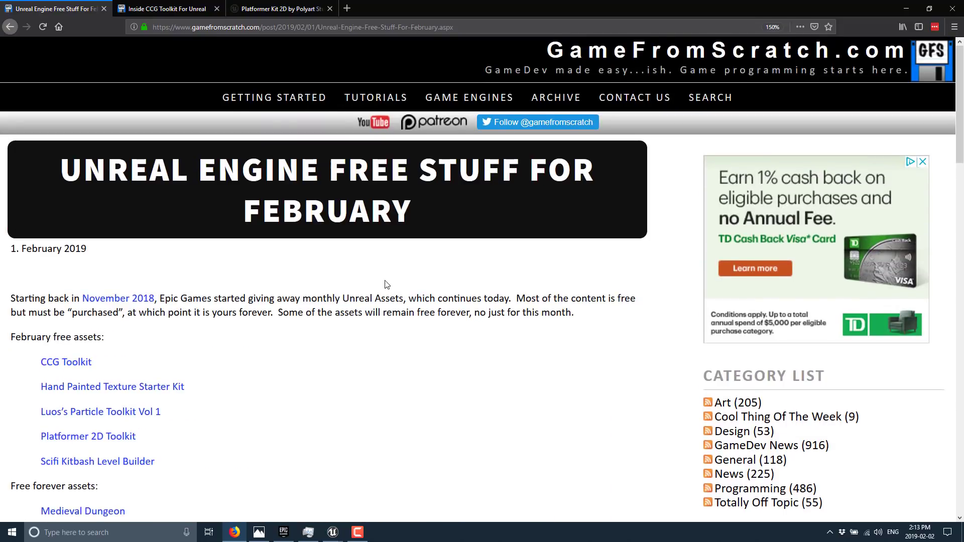
pyautogui.scroll(-3, 201, 241)
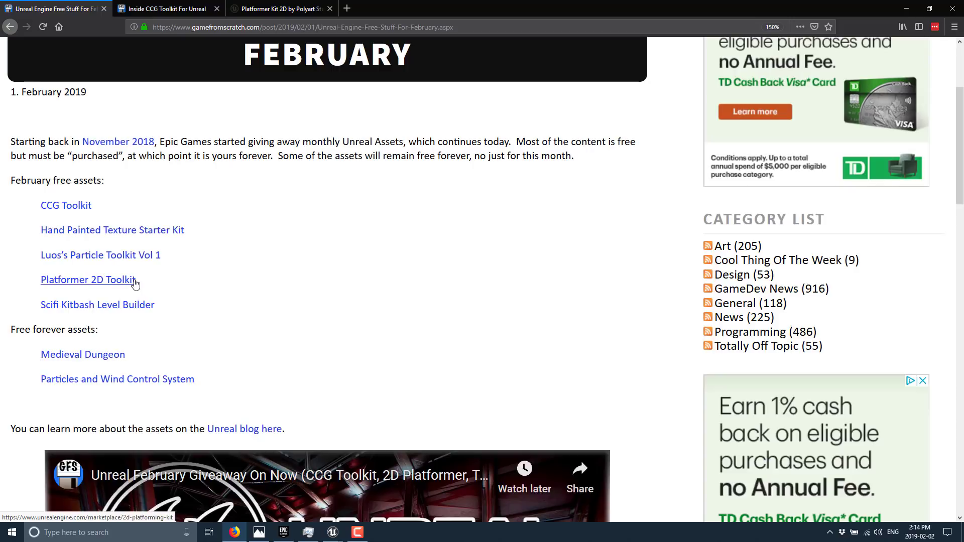
# On the Platformer Kit 2D page, highlight the Description line recommending the pixel-adventure-tiles companion graphics
pyautogui.hotkey('ctrl', 'Tab')
pyautogui.hotkey('ctrl', 'Tab')
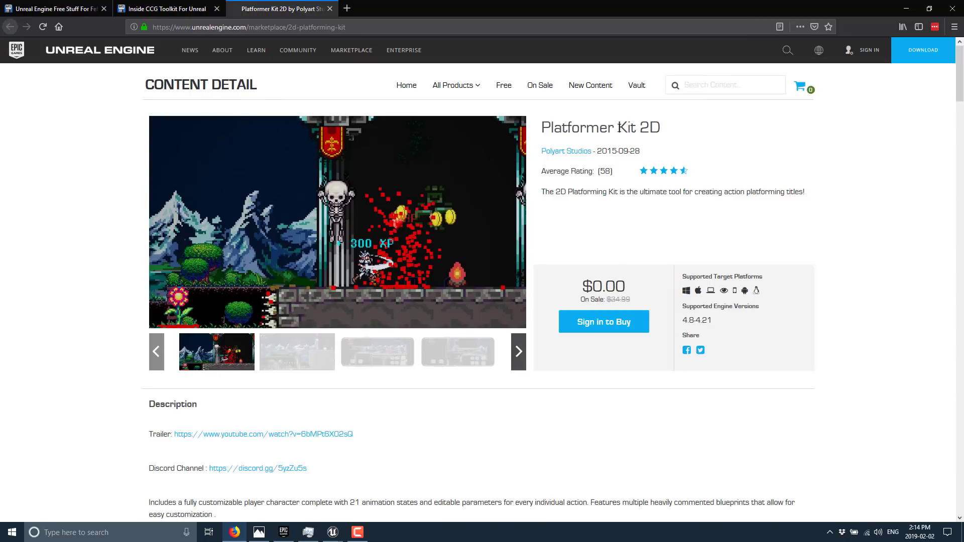
pyautogui.click(50, 7)
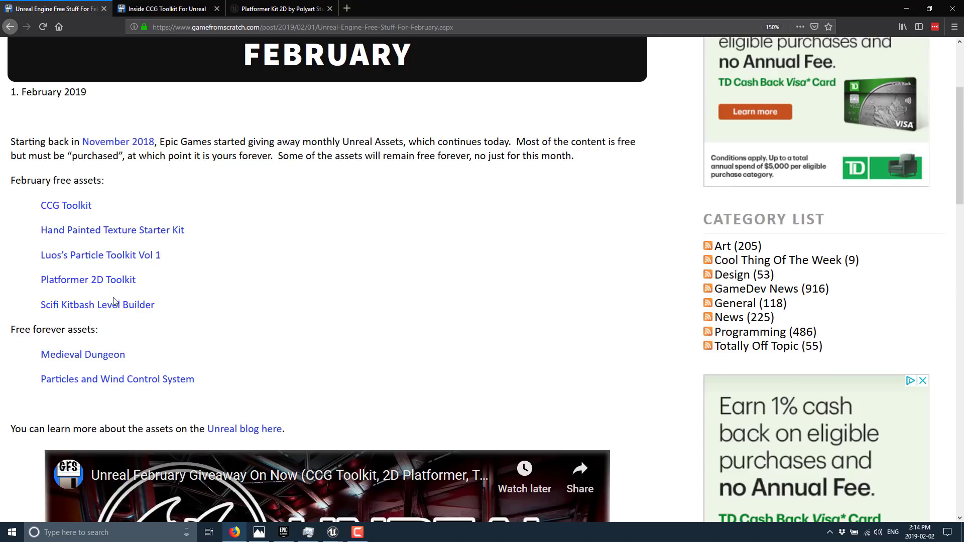
pyautogui.click(279, 11)
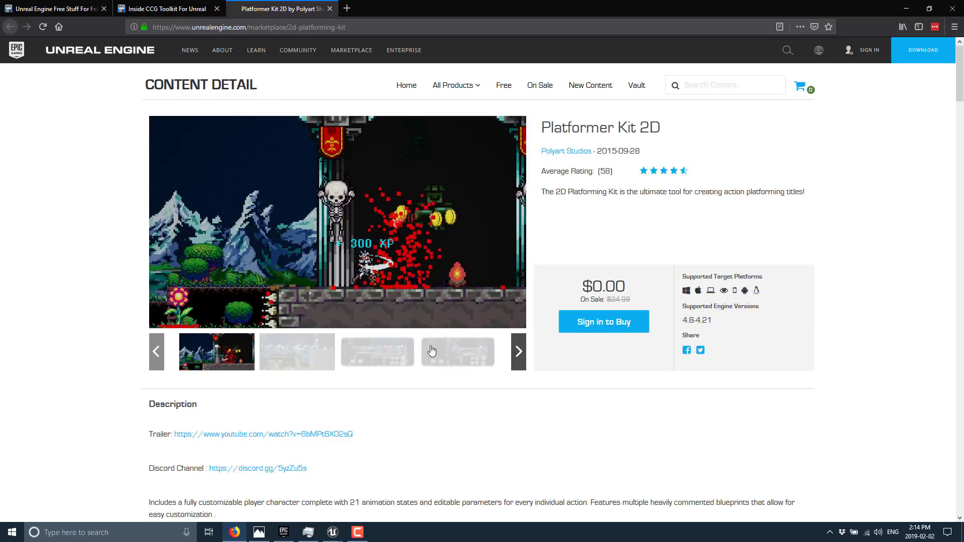
pyautogui.scroll(-3, 431, 349)
pyautogui.moveTo(234, 380); pyautogui.dragTo(725, 375)
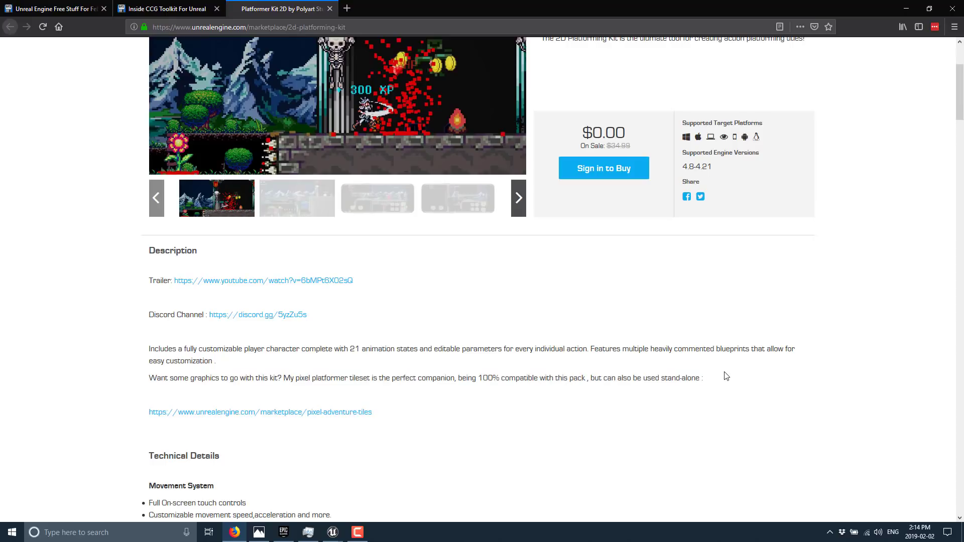
pyautogui.scroll(1, 726, 379)
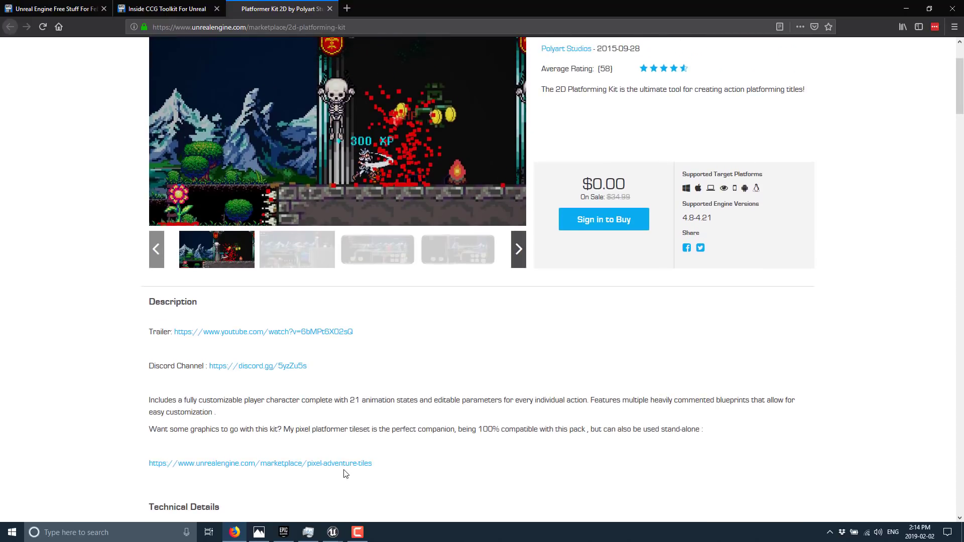
# Open the $8.99 Pixel Platformer Tiles page by Polyart Studios and scroll through it and back up
pyautogui.click(345, 464)
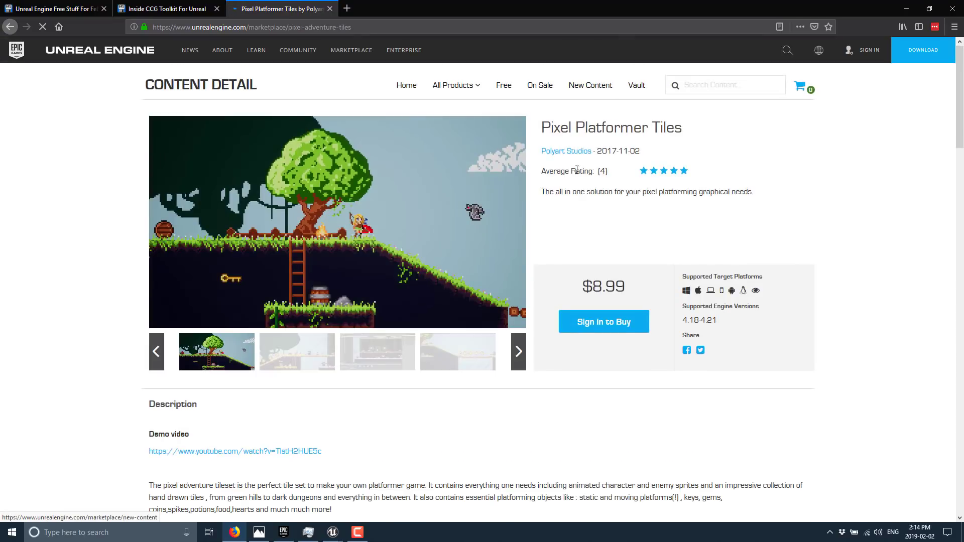
pyautogui.scroll(-1, 336, 249)
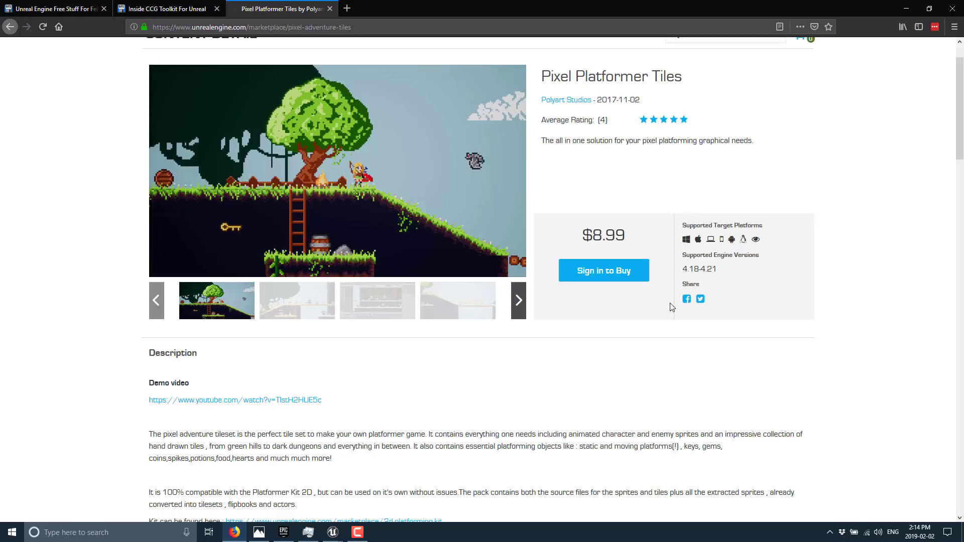
pyautogui.scroll(-4, 575, 418)
pyautogui.scroll(-1, 575, 418)
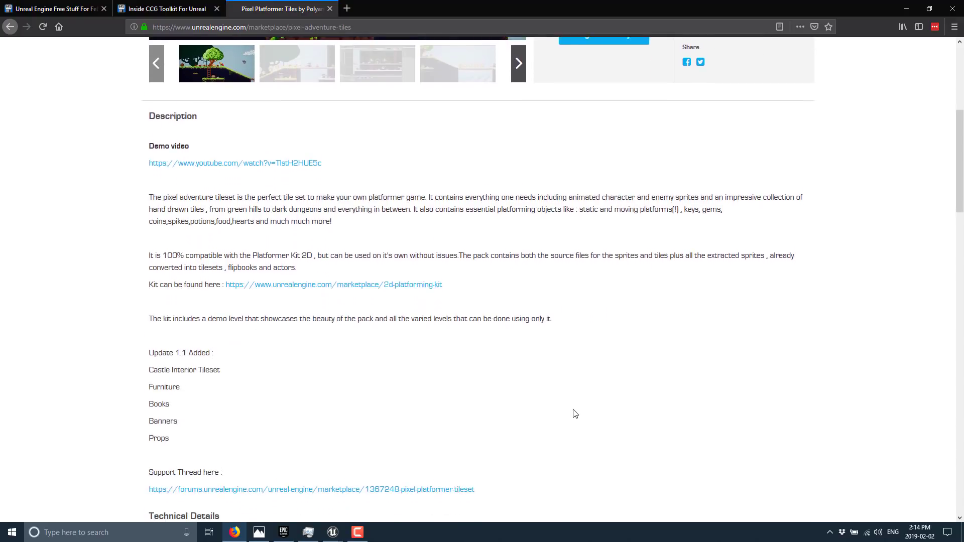
pyautogui.scroll(7, 573, 401)
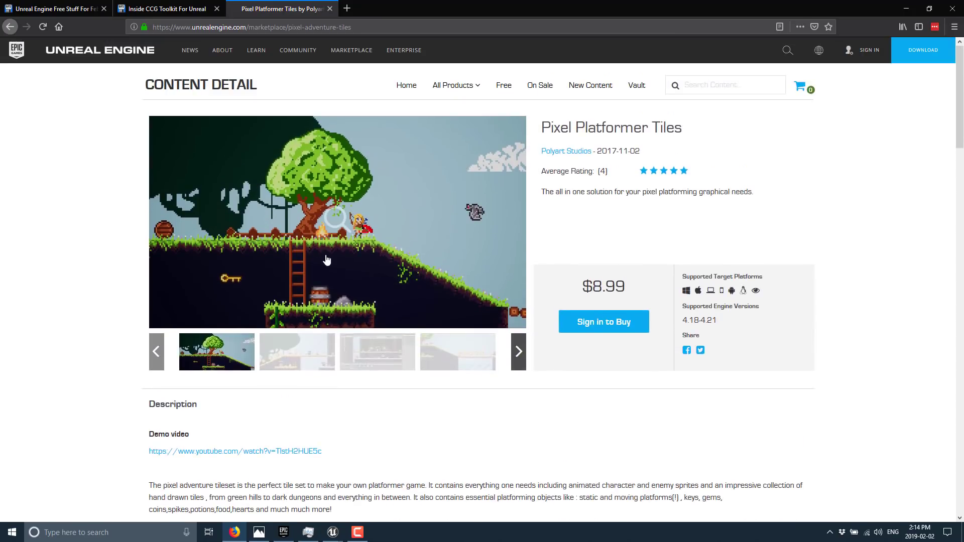
pyautogui.click(77, 11)
pyautogui.scroll(-3, 483, 251)
pyautogui.scroll(-2, 483, 249)
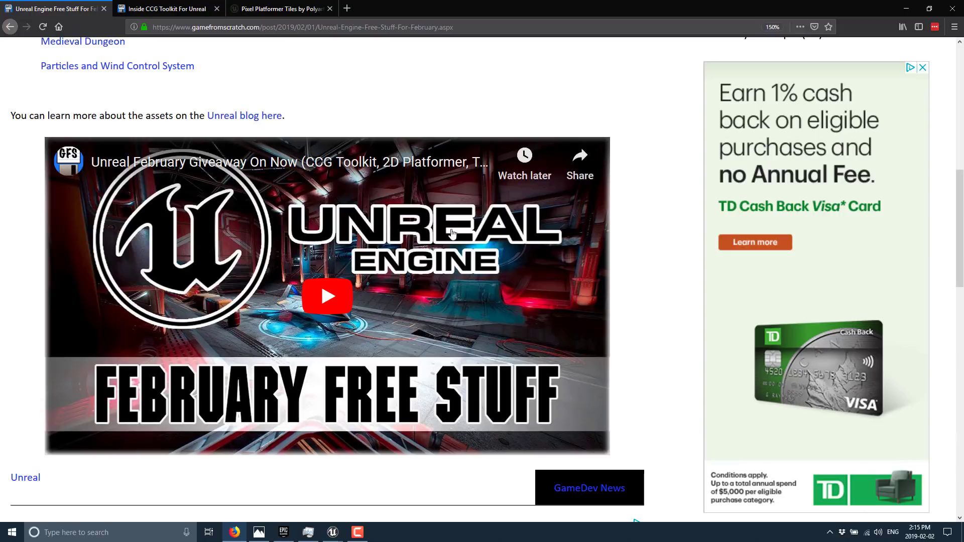
pyautogui.click(281, 8)
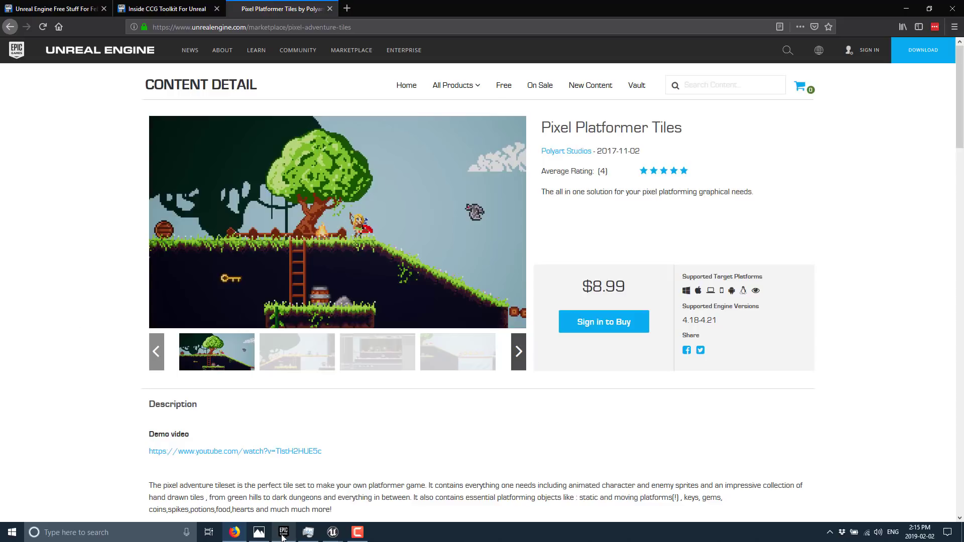
pyautogui.moveTo(284, 536)
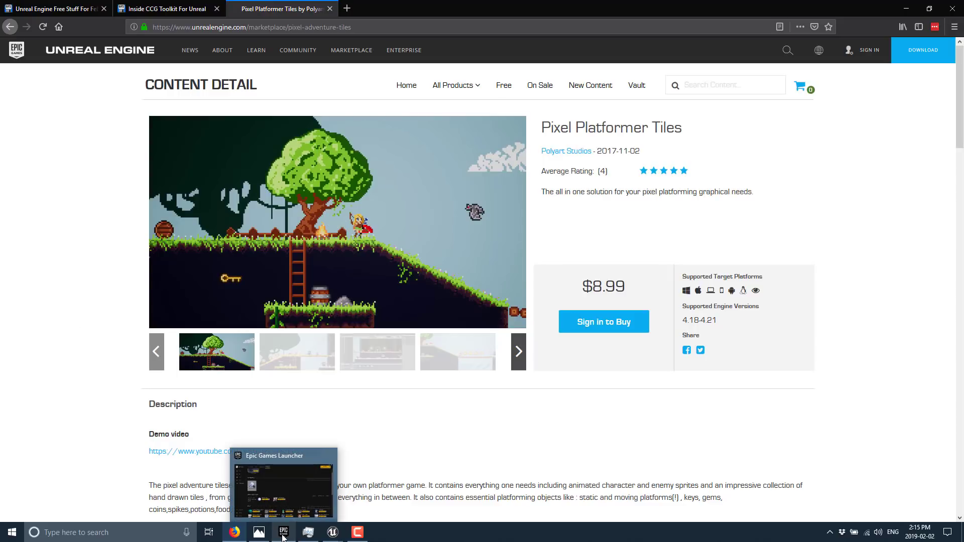